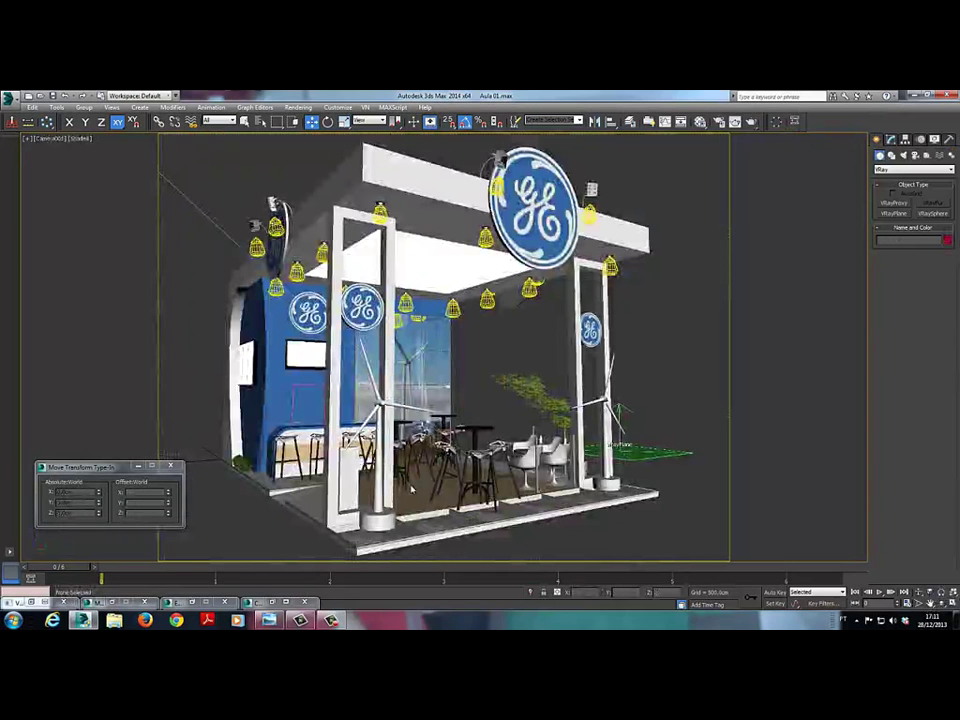
Test-render the camera view of the stand and open the render setup.
key("shift+q")
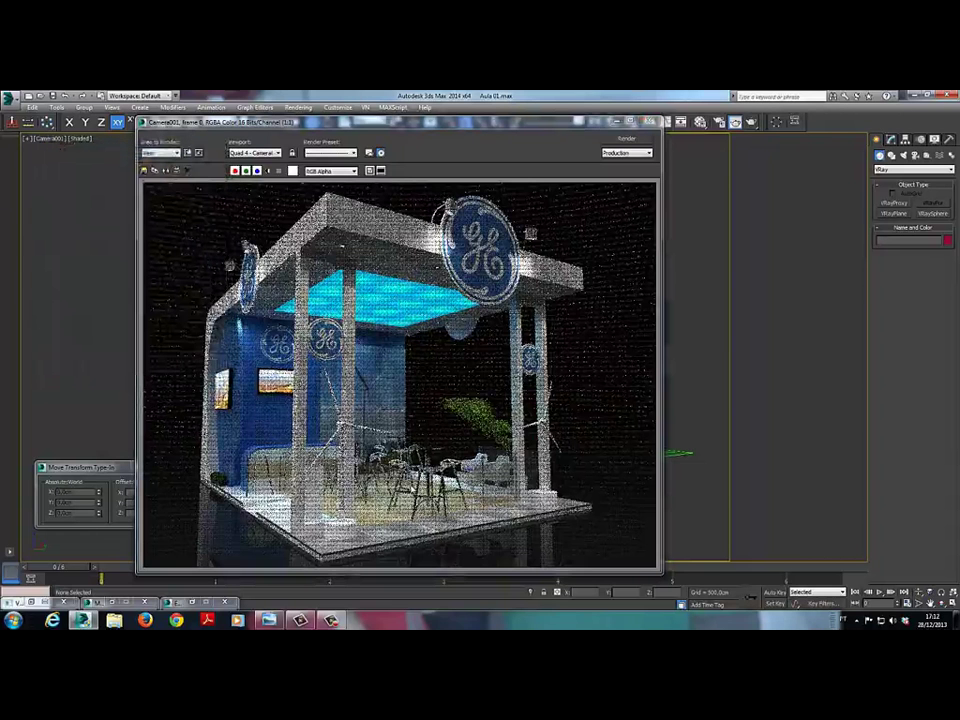
left_click(618, 121)
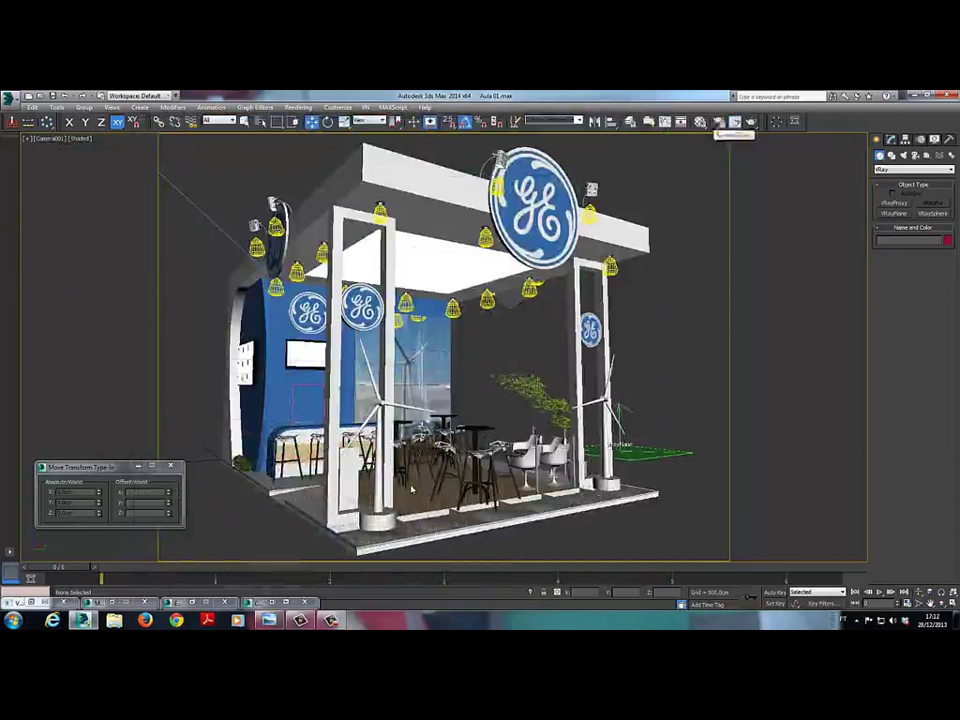
key("F10")
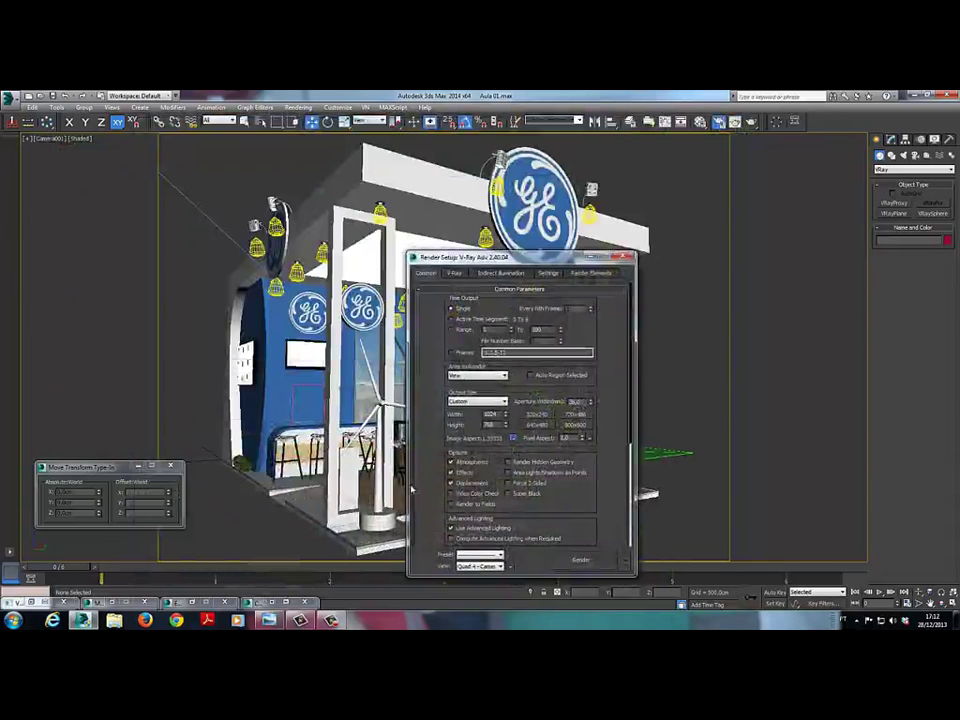
Set the environment background map's mapping to Spherical Environment.
key("m")
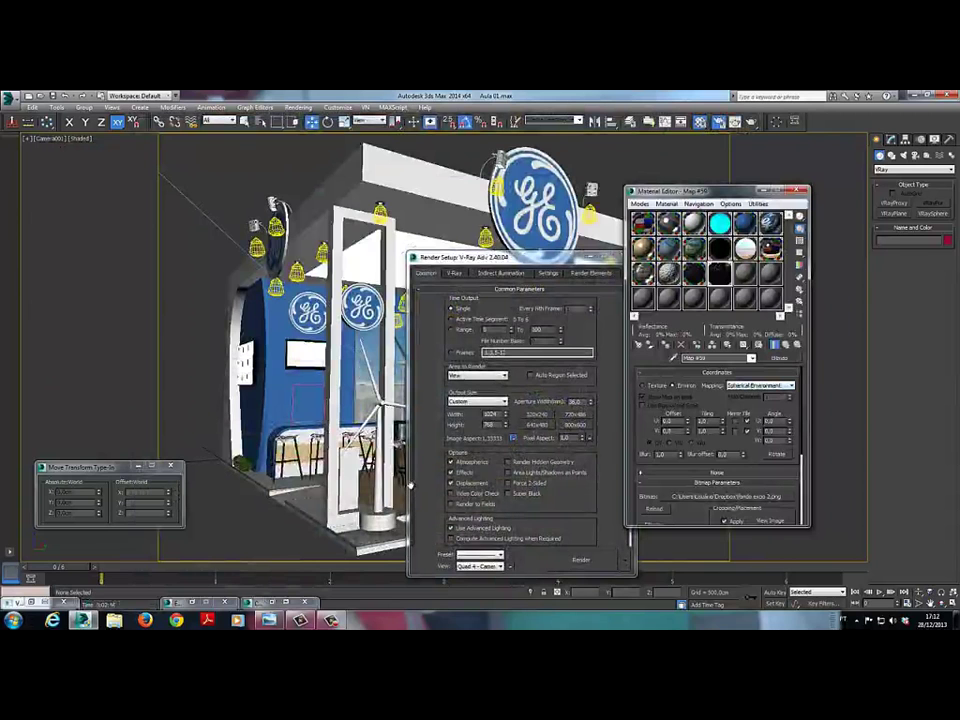
left_click(791, 385)
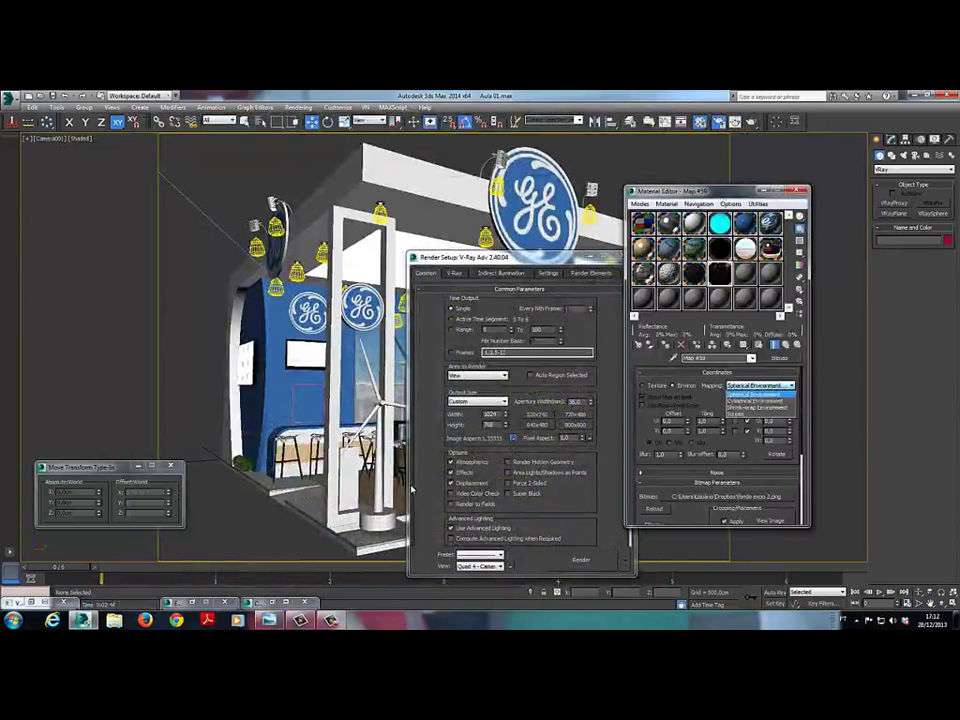
left_click(756, 394)
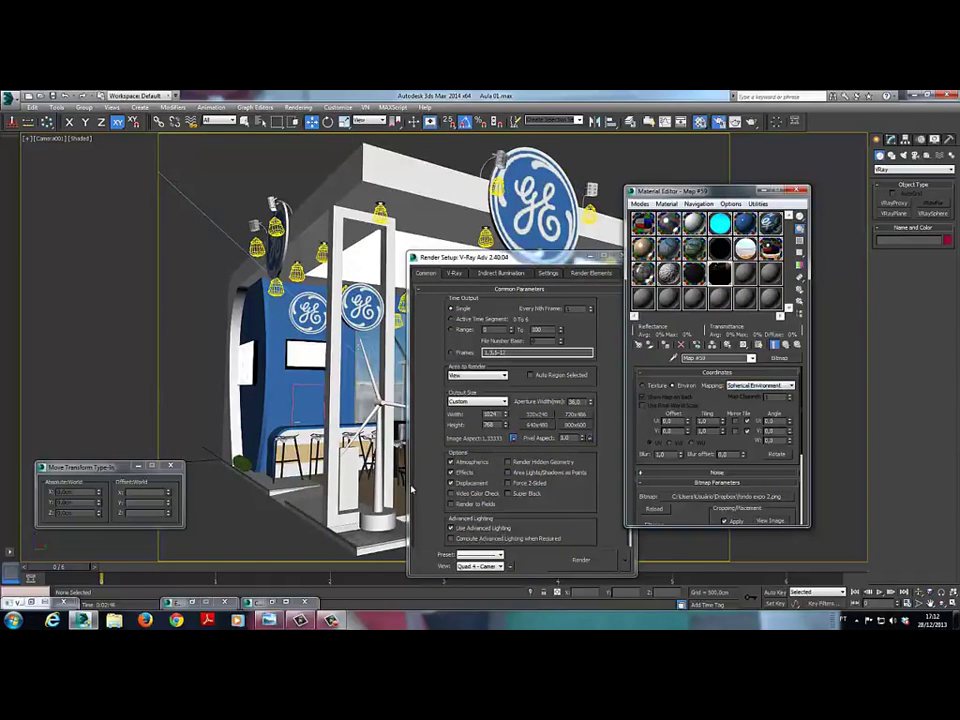
Set the V-Ray irradiance map's current preset to High.
left_click(501, 273)
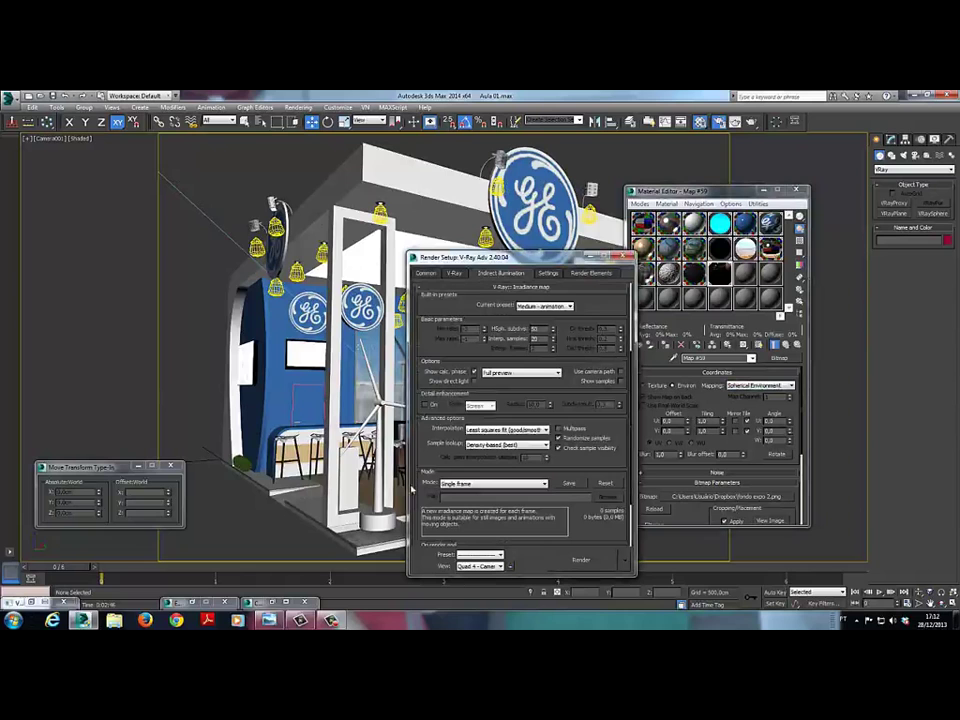
left_click(570, 306)
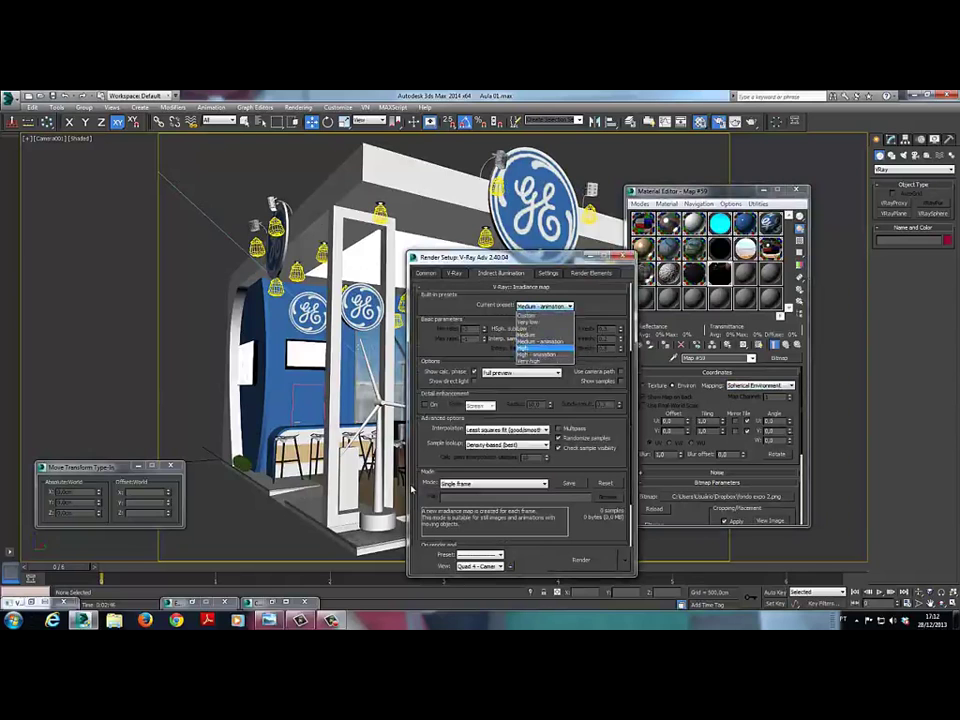
left_click(544, 348)
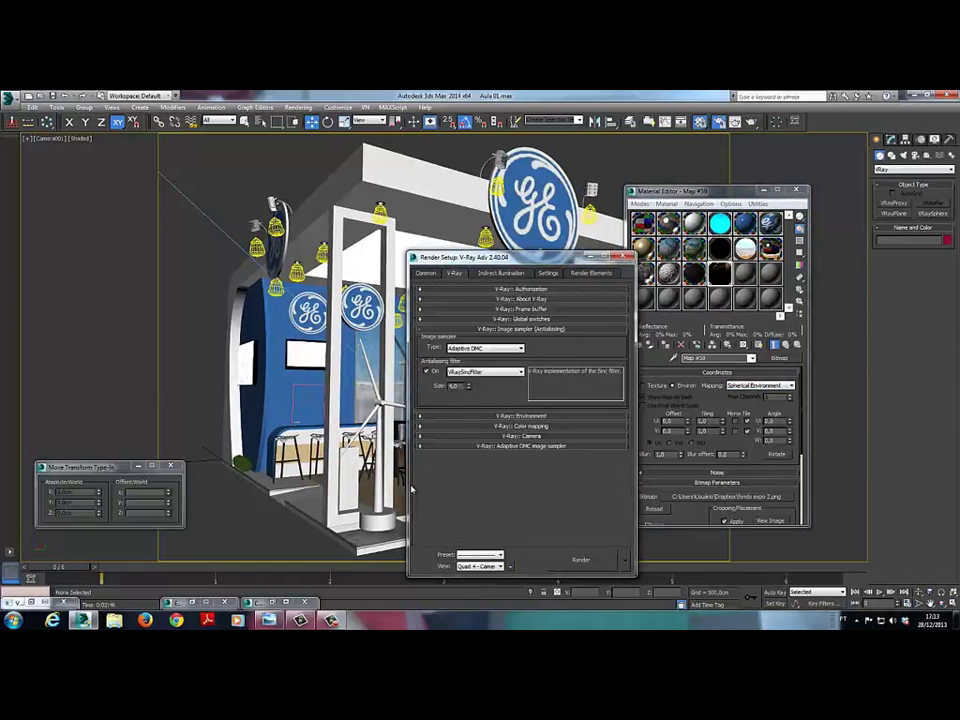
Review the V-Ray image sampler, camera and common output settings, and test-render the camera view.
left_click(521, 436)
scroll(521, 430, "up", 2)
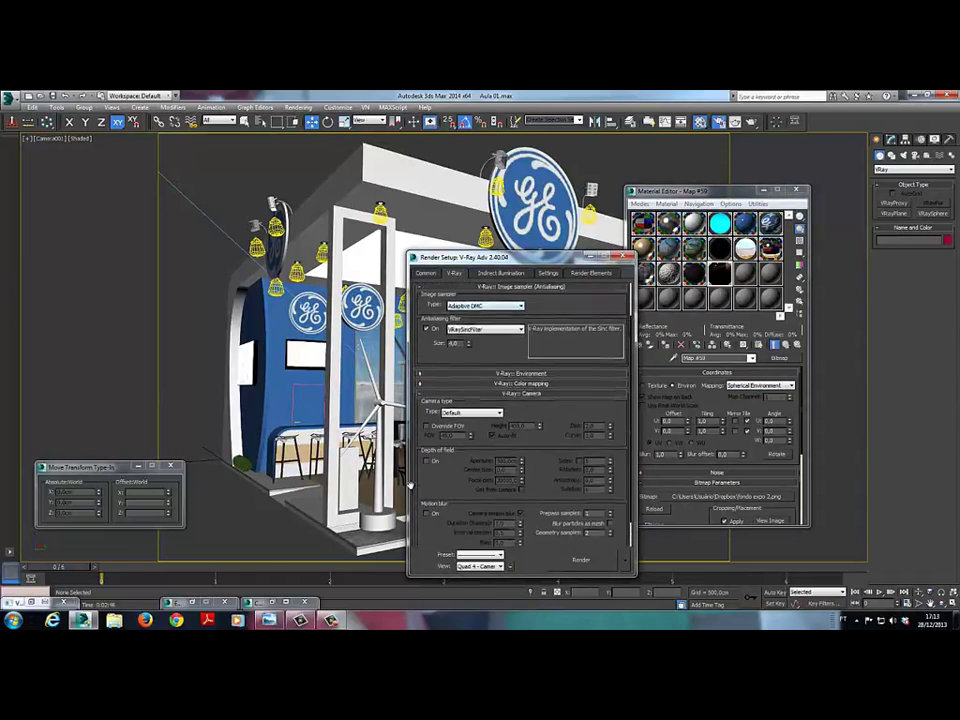
left_click(521, 298)
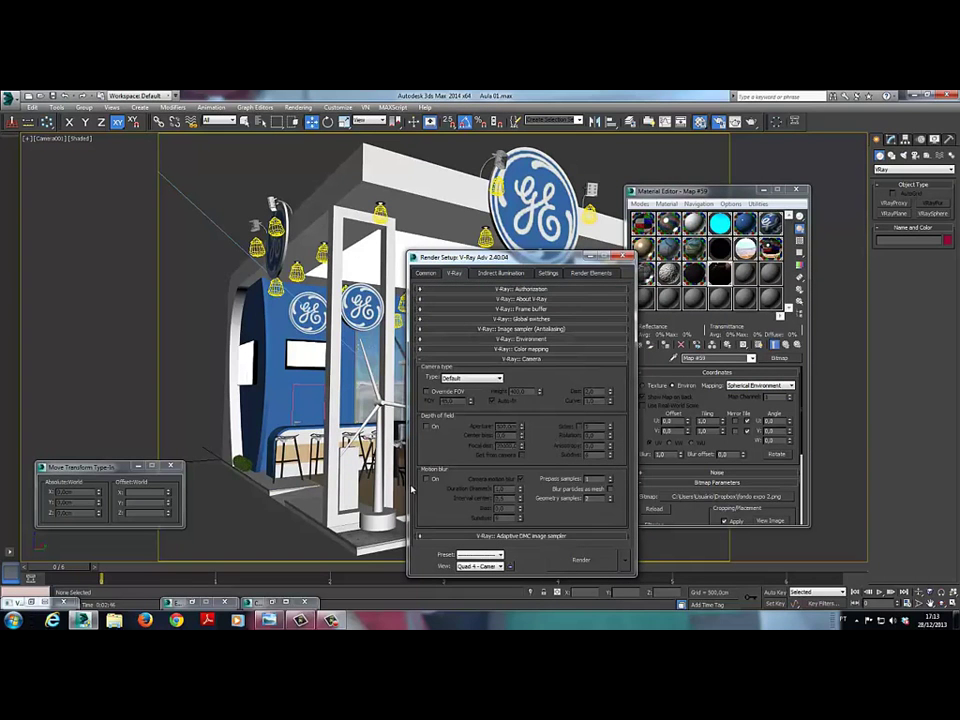
left_click(521, 359)
left_click(426, 273)
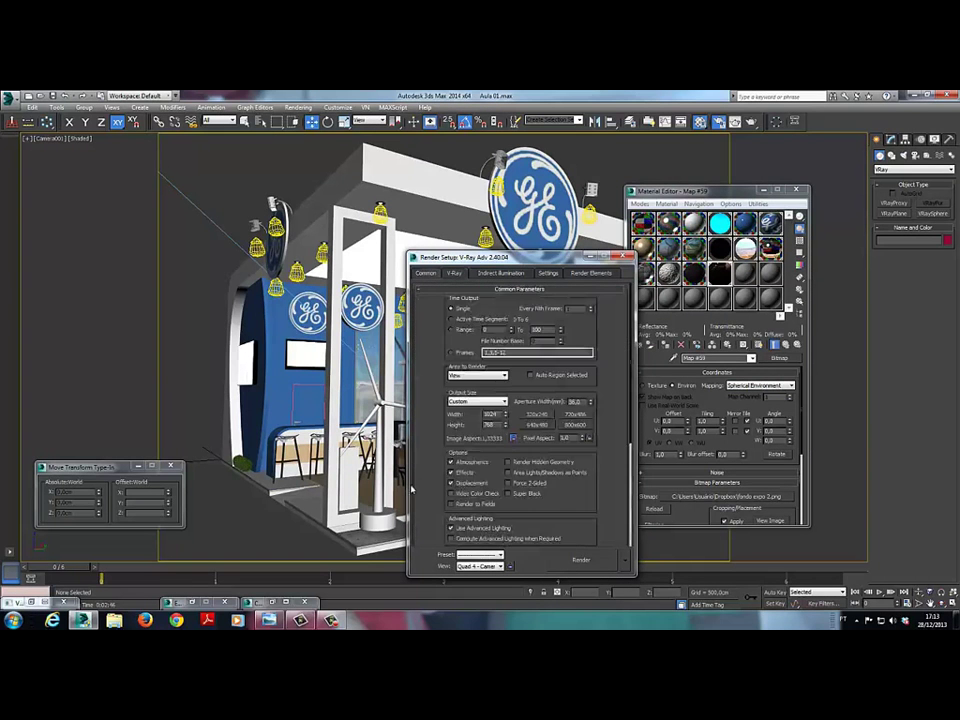
scroll(521, 430, "down", 3)
scroll(411, 487, "down", 2)
left_click(581, 560)
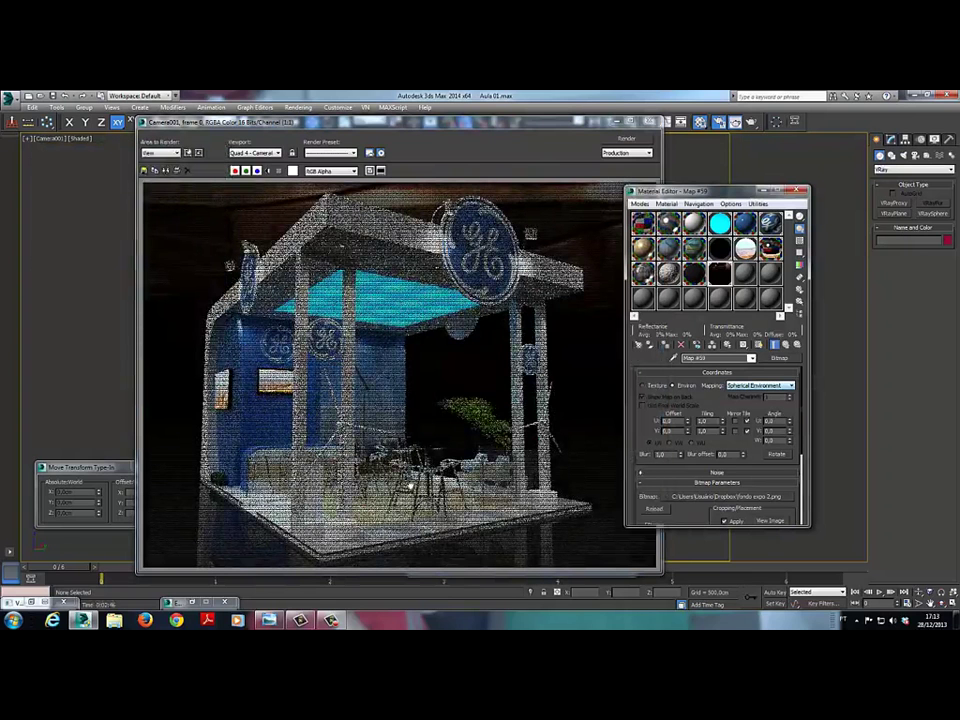
Change the environment background map's mapping to Screen.
left_click(760, 385)
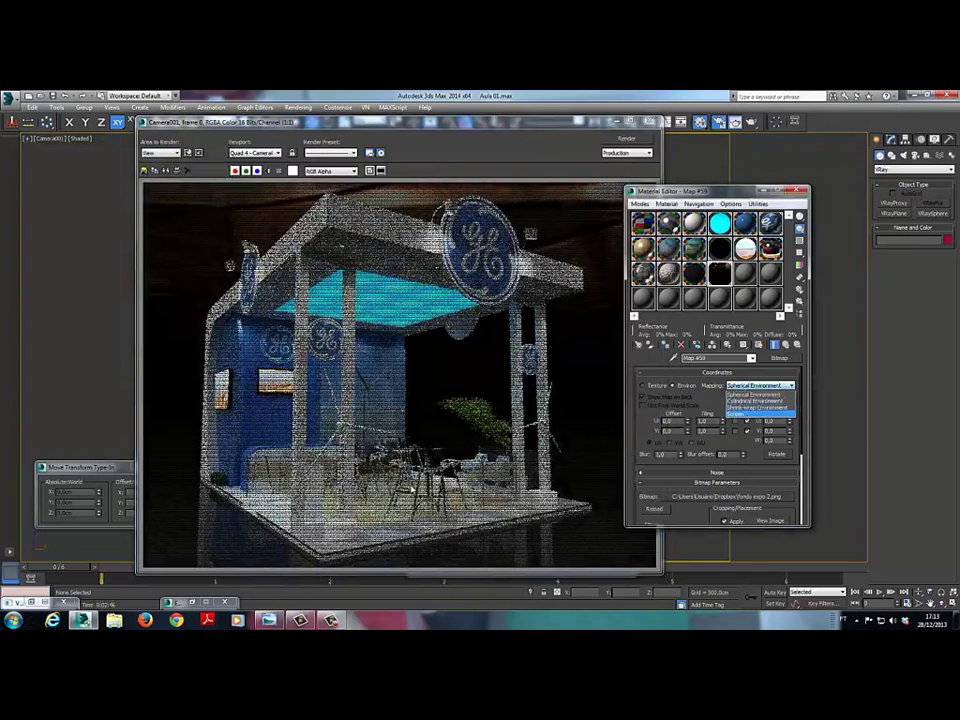
left_click(740, 413)
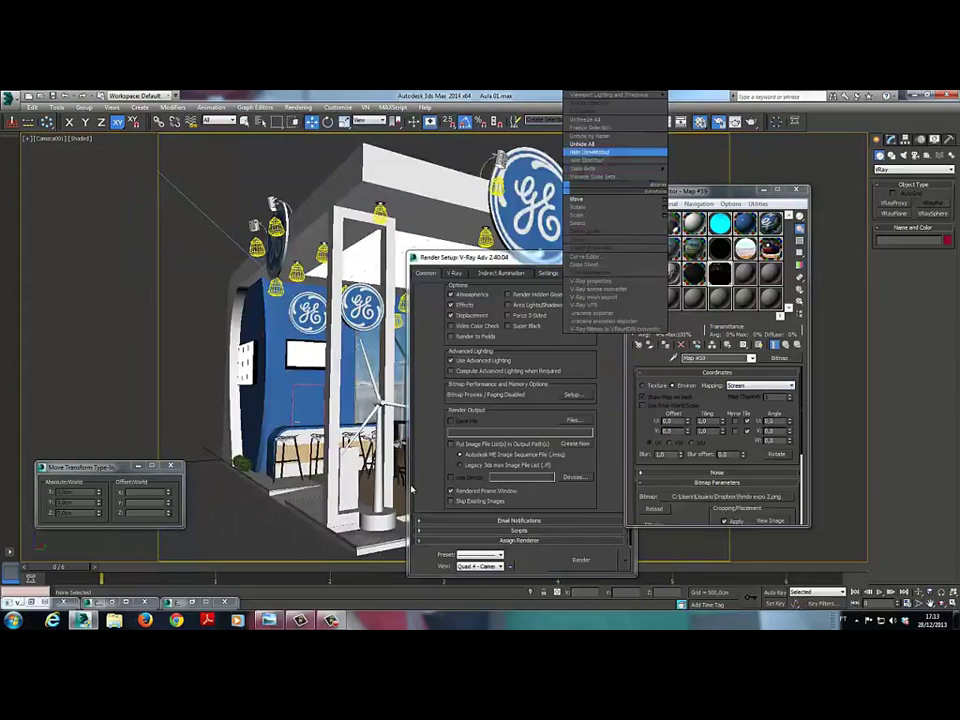
Hide the unselected objects and test-render only the background image.
left_click(590, 152)
key("shift+q")
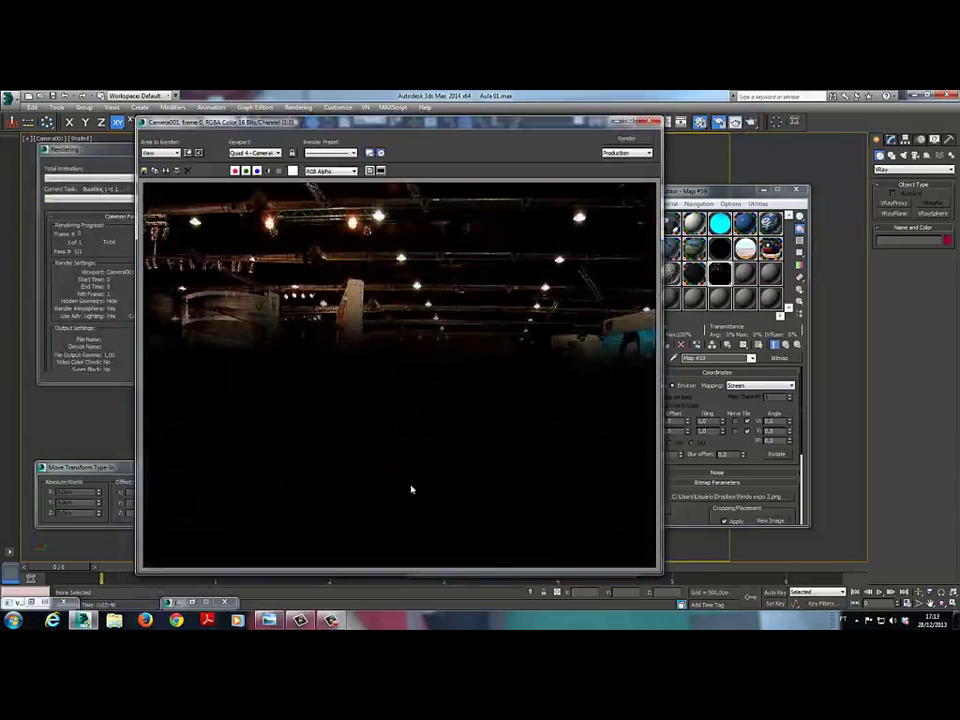
left_click(649, 121)
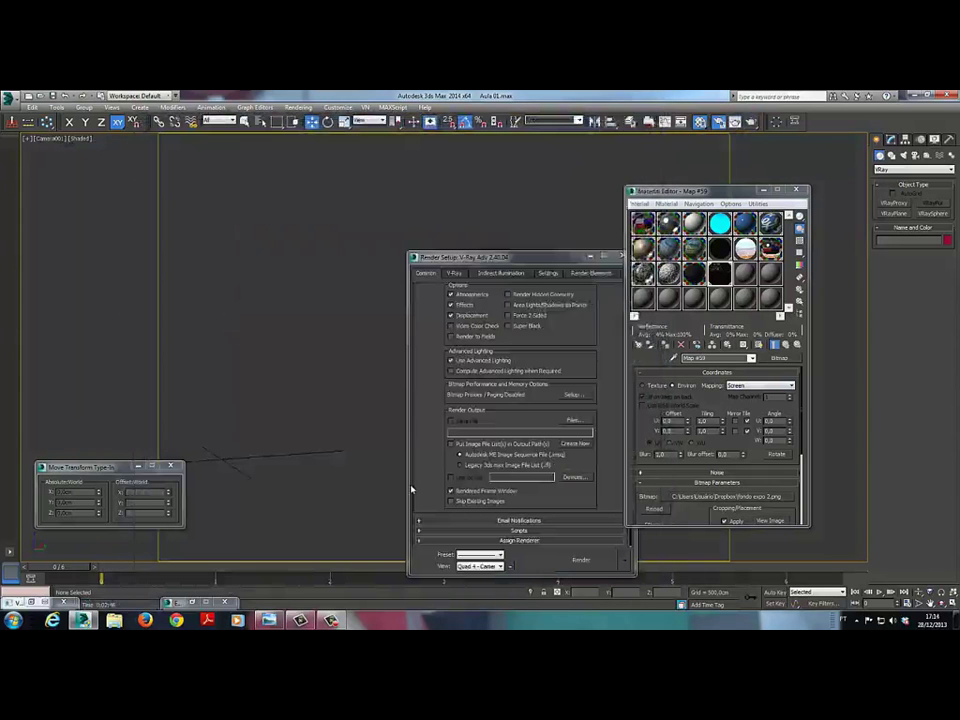
Unhide all objects and render the complete stand from the camera, closing the render and material windows when done.
right_click(550, 188)
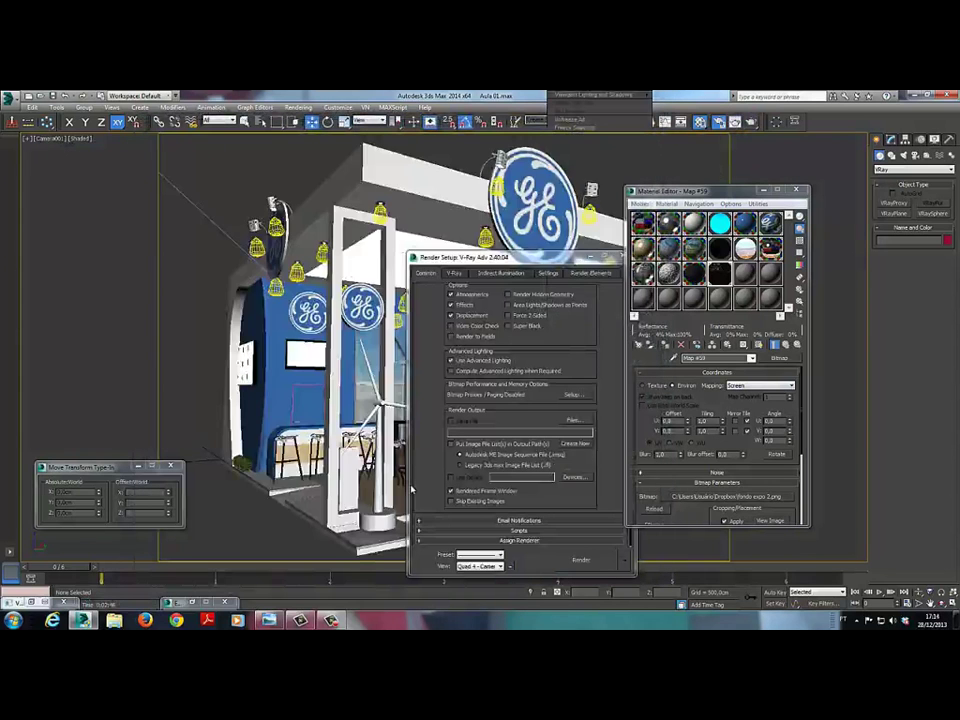
key("shift+q")
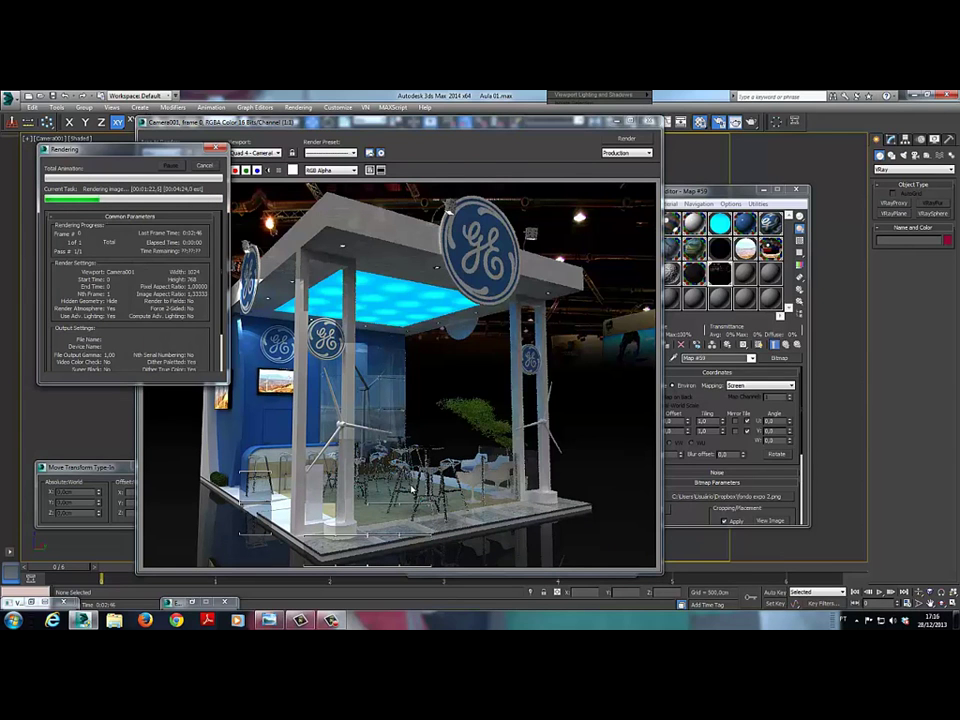
left_click(412, 490)
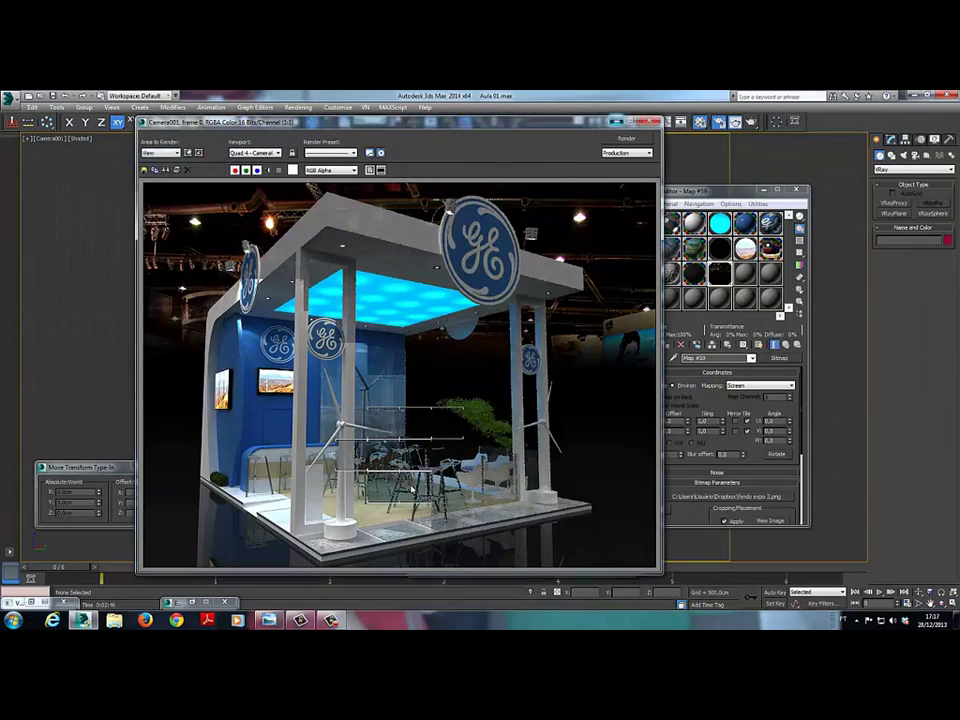
key("F10")
key("m")
key("F10")
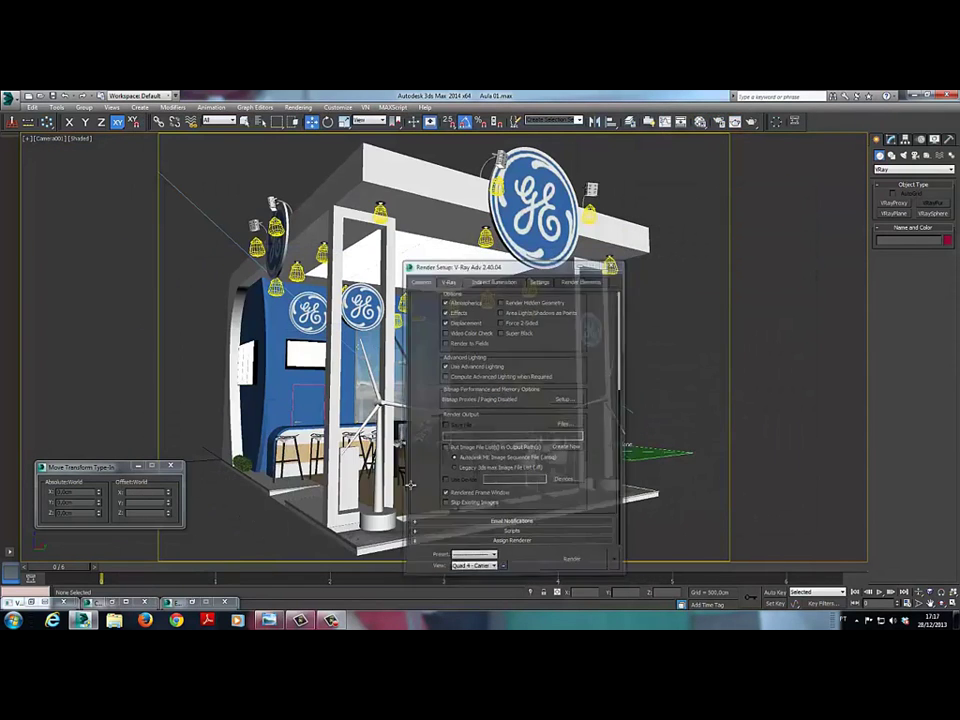
Check the stand's elevation image in the photo viewer, and show the blue wall in the Front view of 3ds Max.
key("alt+Tab")
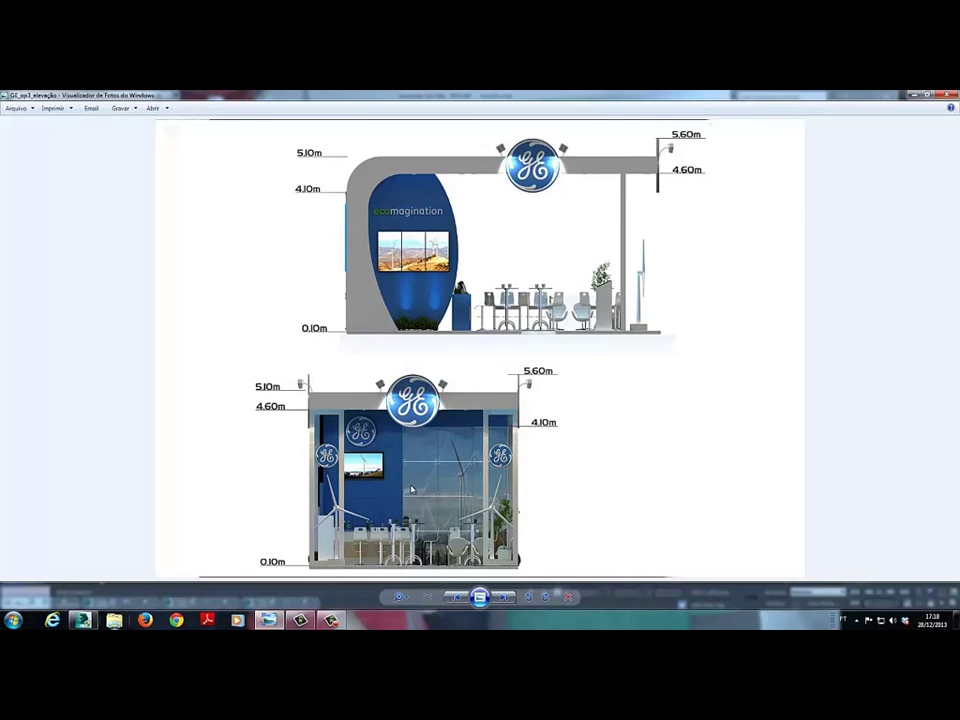
key("alt+Tab")
key("l")
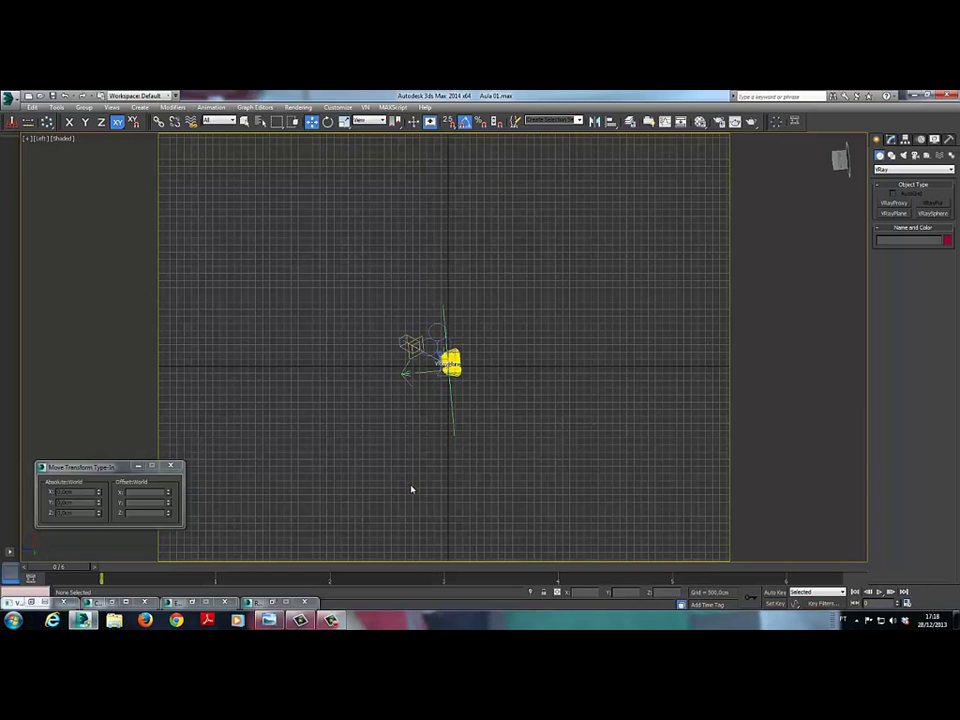
key("t")
key("z")
key("g")
key("f")
middle_click_drag(410, 485, 412, 489)
Start a Text spline with the wording "ecomagination", checking the lettering against the elevation image.
key("ctrl+t")
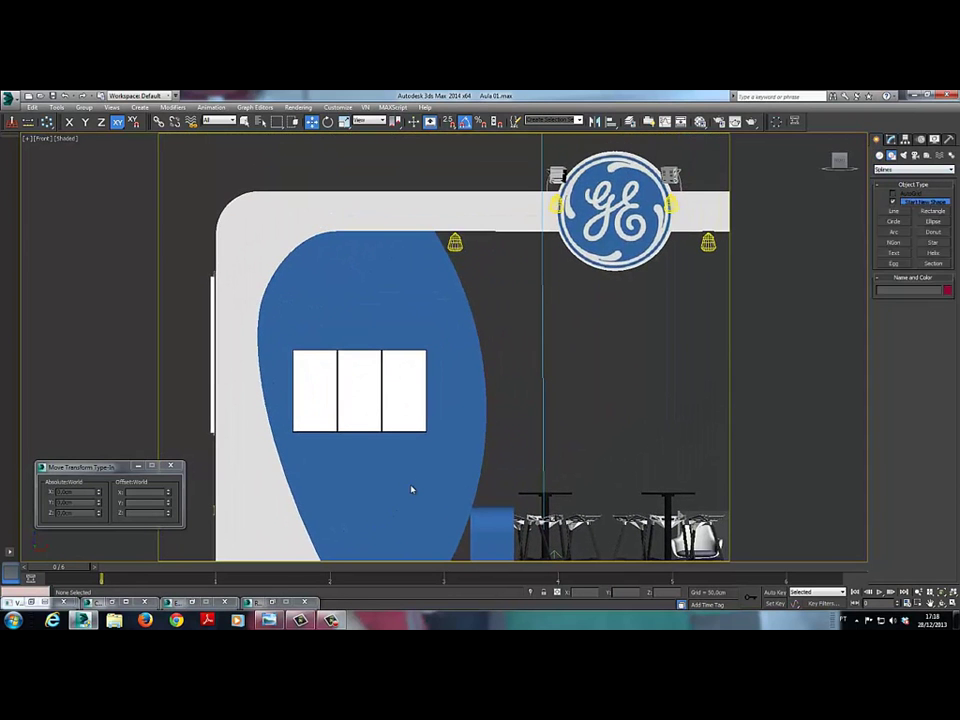
key("ctrl+a")
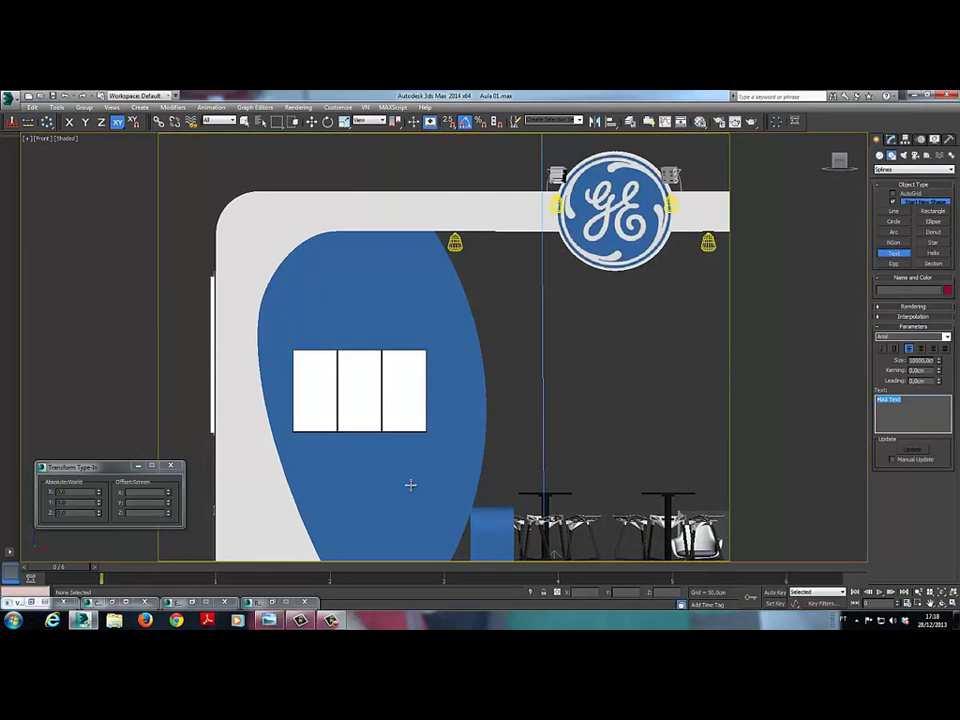
key("alt+Tab")
key("alt+Tab")
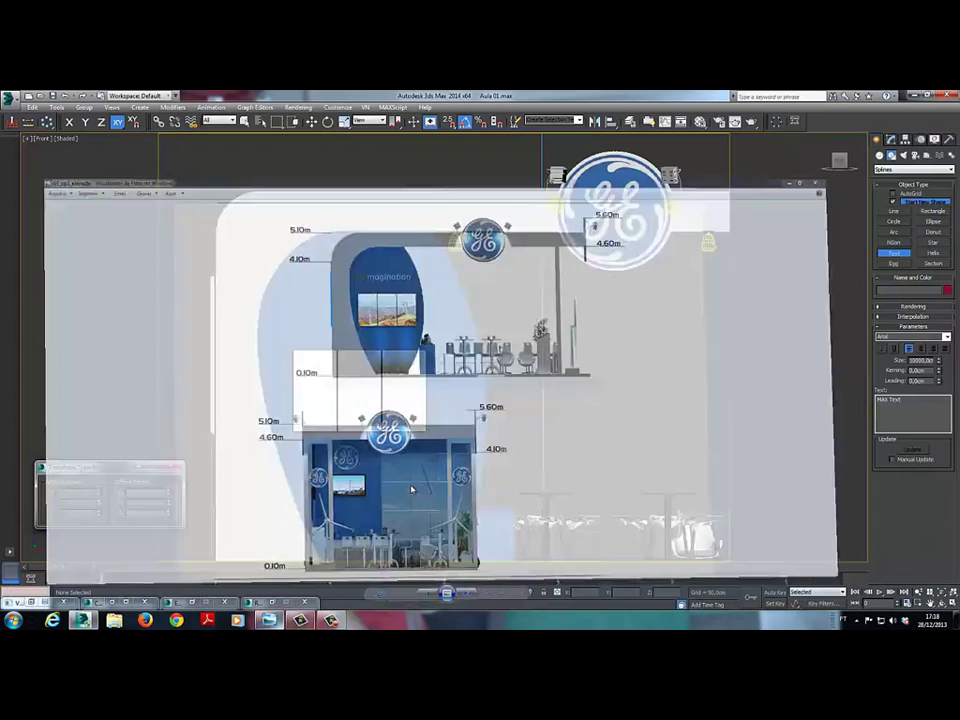
type("ECOMAGI")
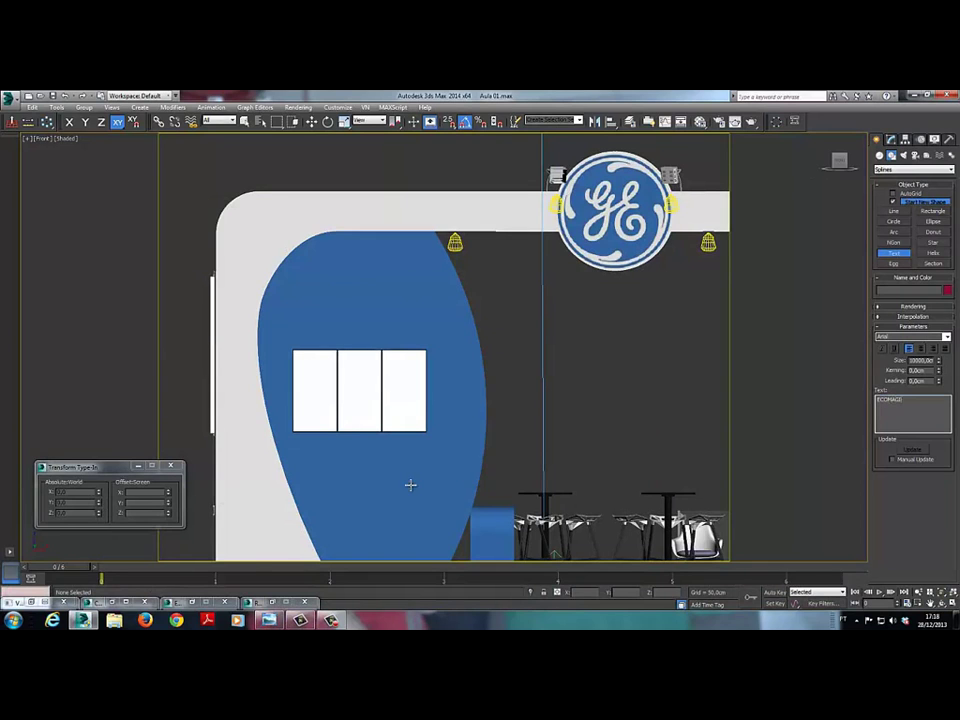
key("BackSpace")
key("BackSpace")
key("BackSpace")
key("BackSpace")
key("BackSpace")
key("BackSpace")
type("ECOMA")
key("alt+Tab")
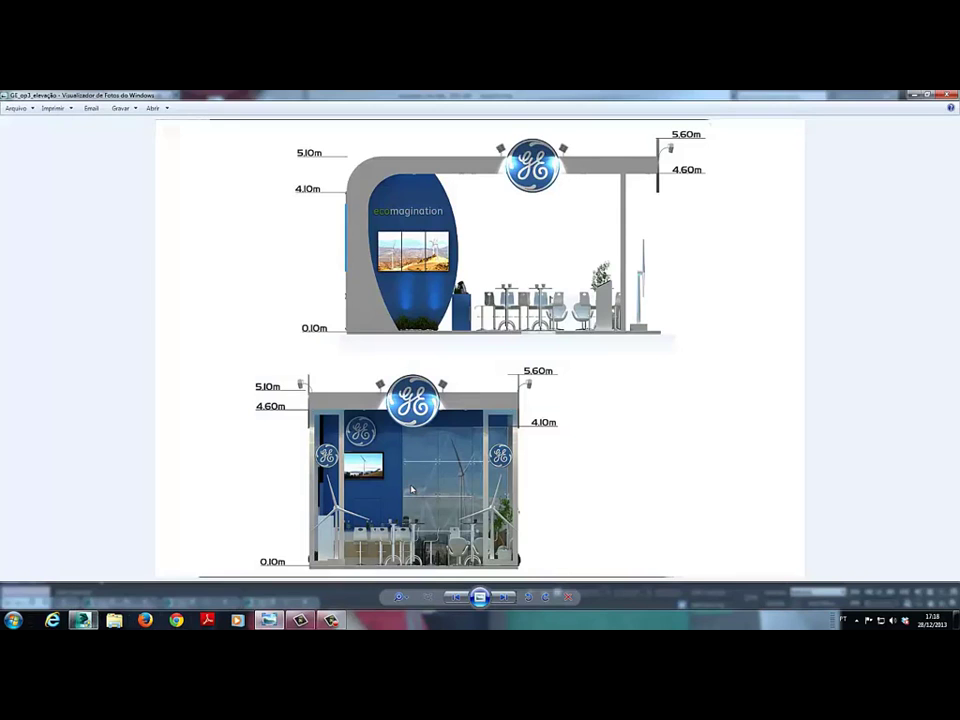
key("alt+Tab")
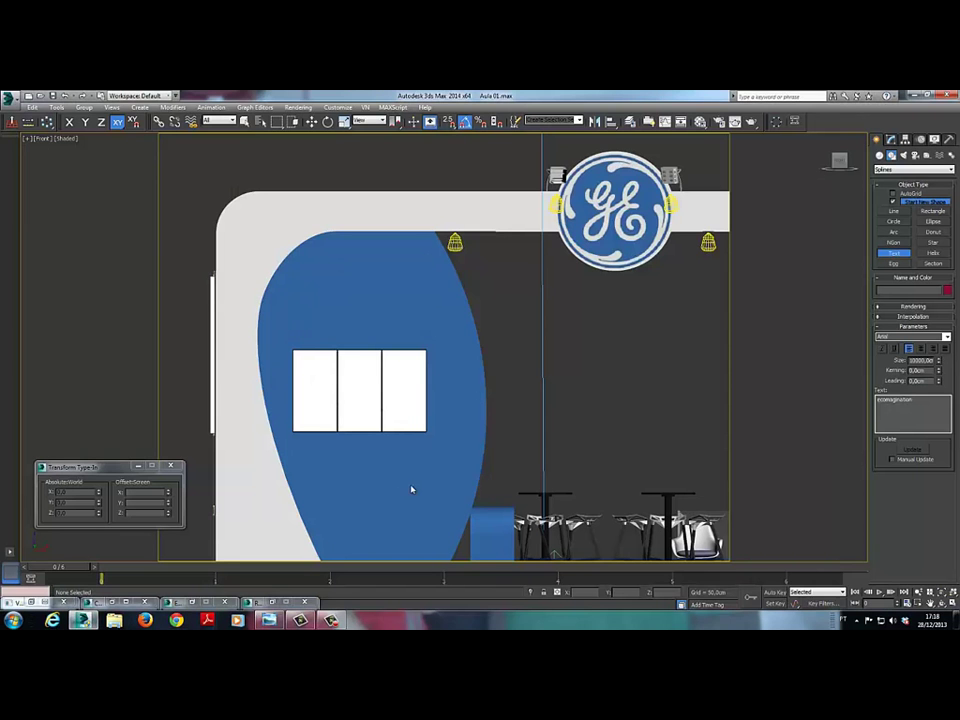
Reduce the text size and place the lettering on the blue wall just above the three screens.
type("1000")
key("Return")
type("16")
type("5")
key("Return")
left_click(411, 485)
key("w")
key("1")
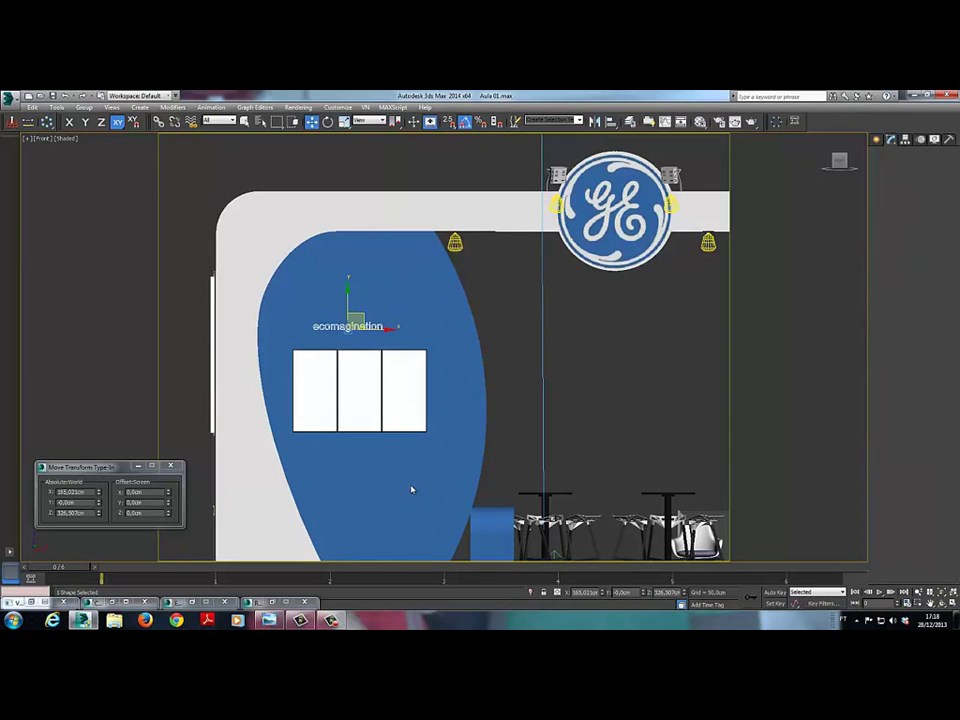
Set the lettering's size to 40 cm and shift it along X to about 184.5 cm.
double_click(917, 323)
type("40")
key("Return")
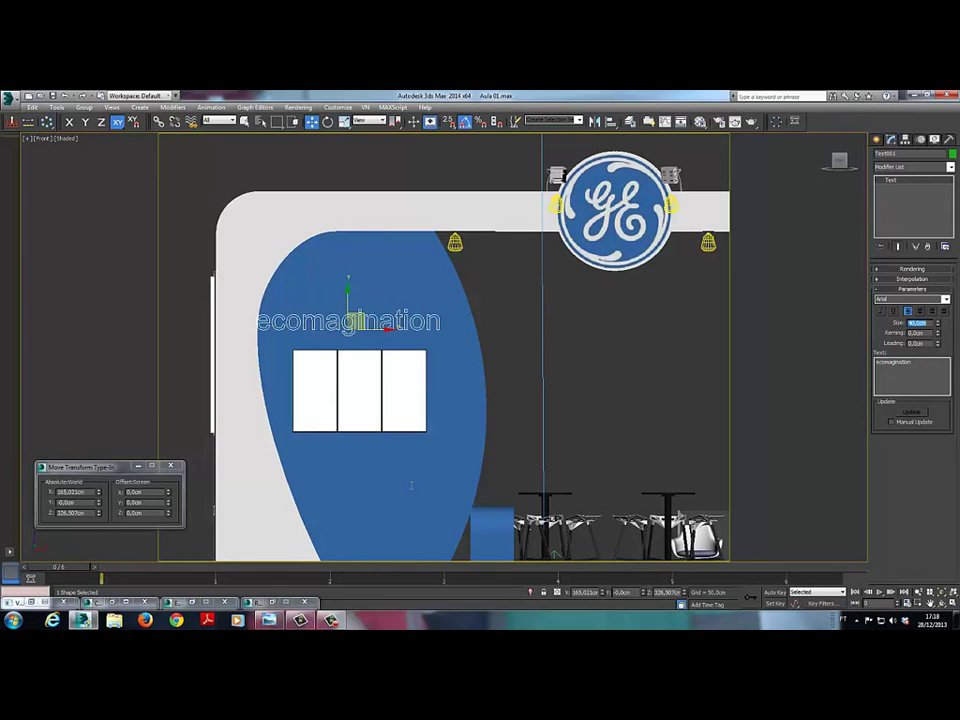
mouse_move(380, 329)
left_mouse_down()
mouse_move(405, 329)
mouse_move(395, 329)
left_mouse_up()
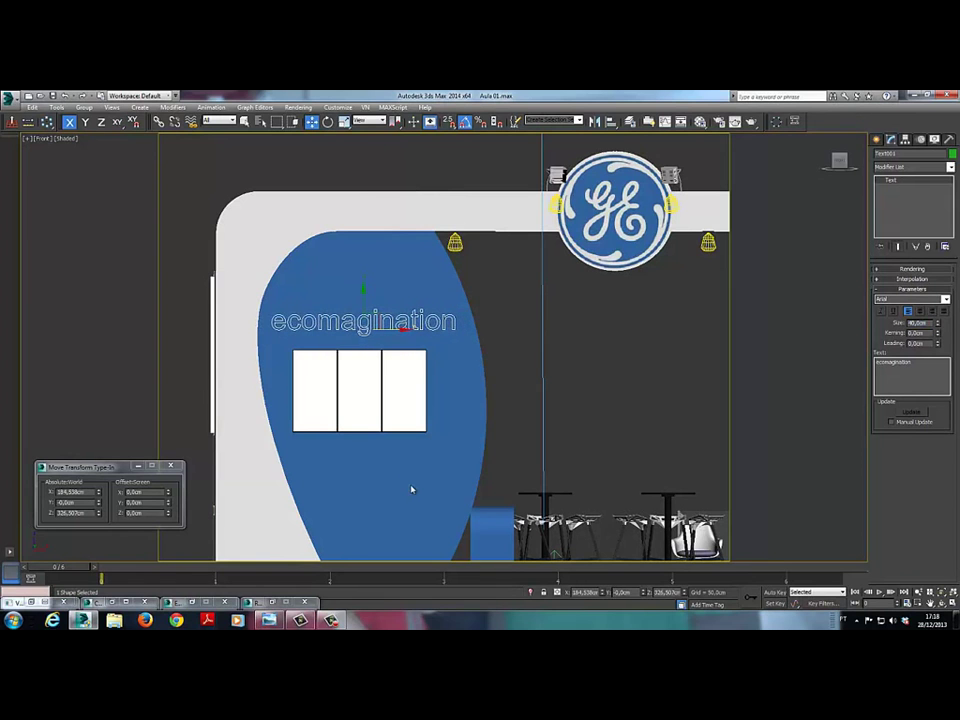
Compare the lettering with the elevation image and change its font to Berlin Sans FB.
key("alt+Tab")
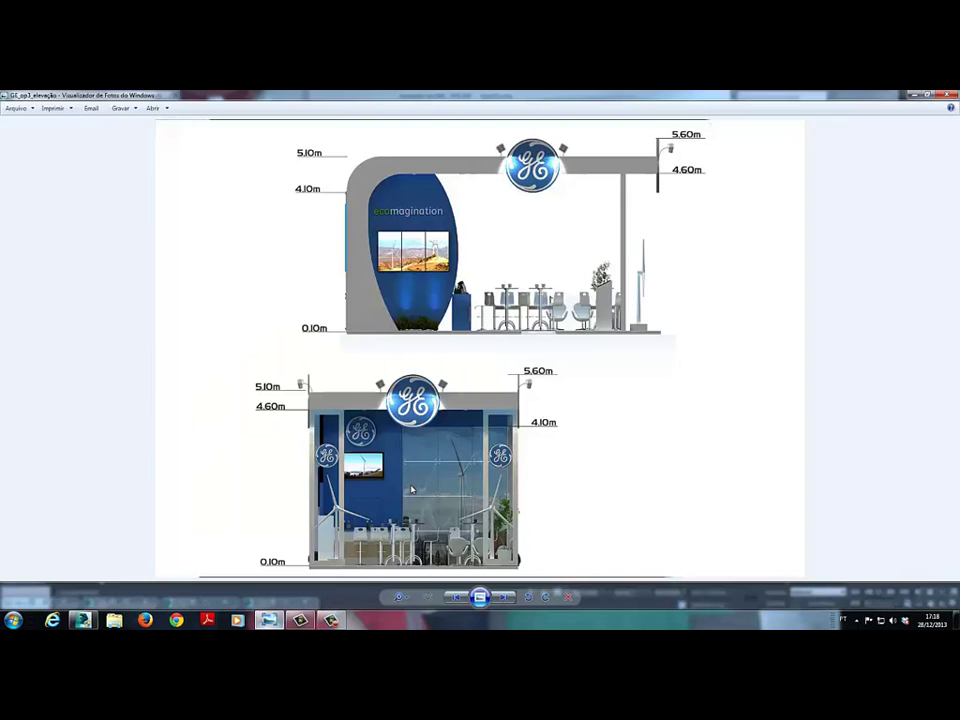
key("alt+Tab")
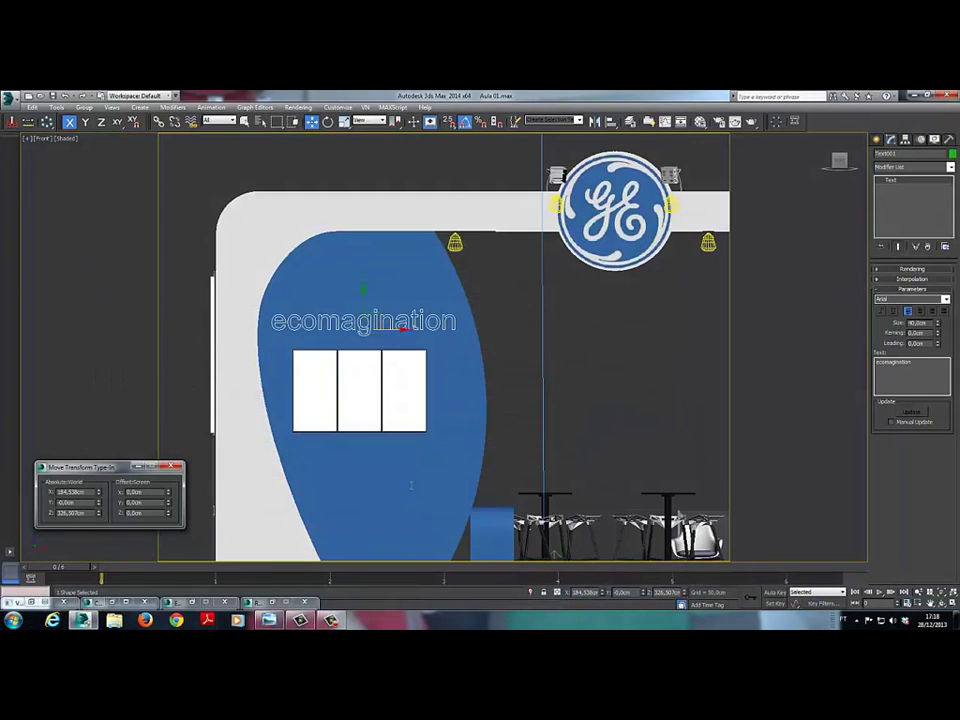
key("Down")
key("Down")
key("Down")
key("Down")
key("Down")
key("Down")
key("Down")
key("Down")
key("Down")
key("Down")
key("Down")
key("Down")
key("Down")
key("Down")
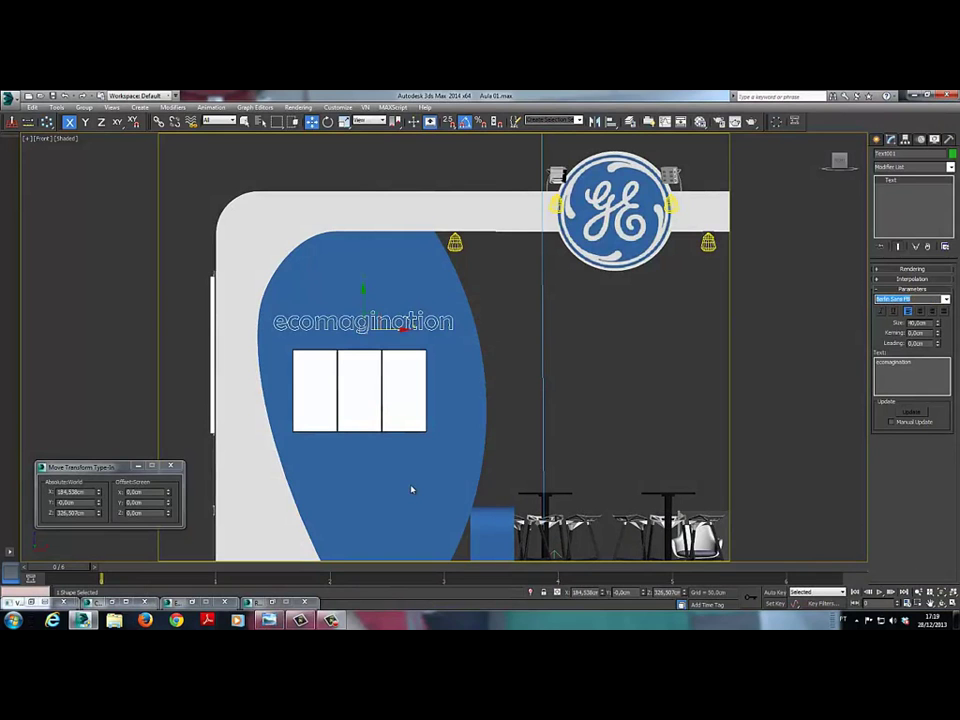
Extrude the "ecomagination" lettering by 2 cm and shift it along X to about 180.9 cm.
key("alt+Tab")
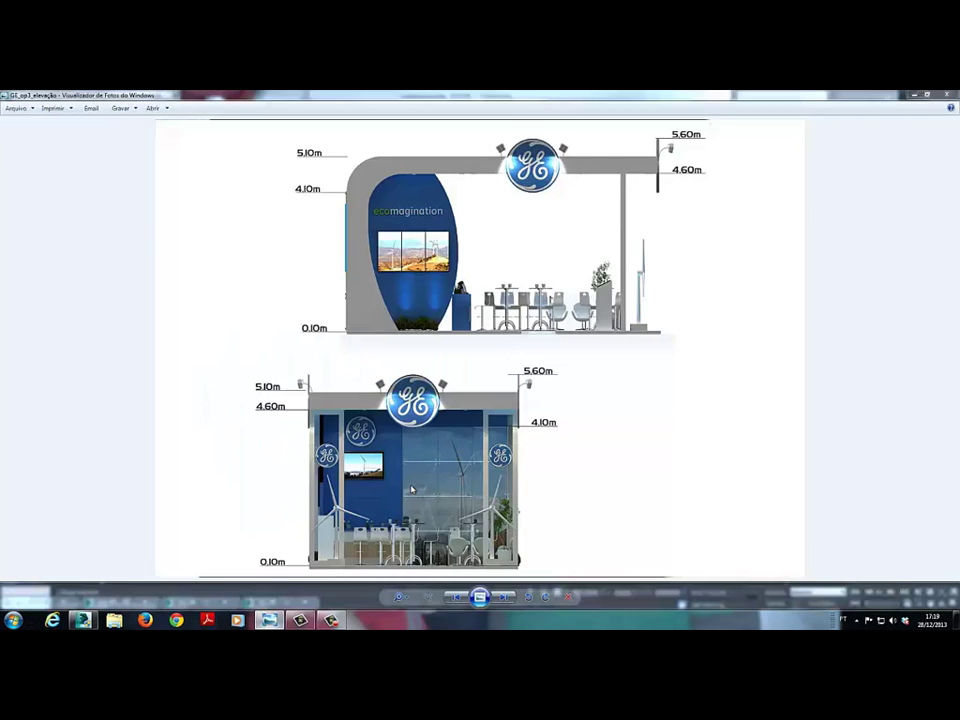
key("alt+Tab")
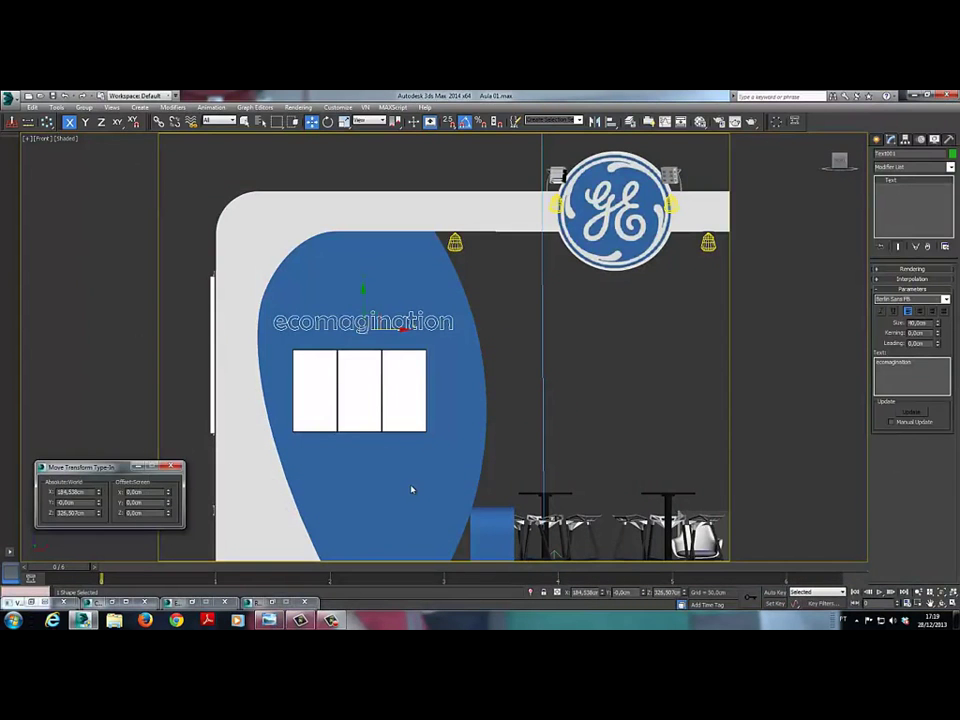
key("alt+Down")
key("e")
key("e")
key("e")
key("e")
key("e")
key("e")
key("Return")
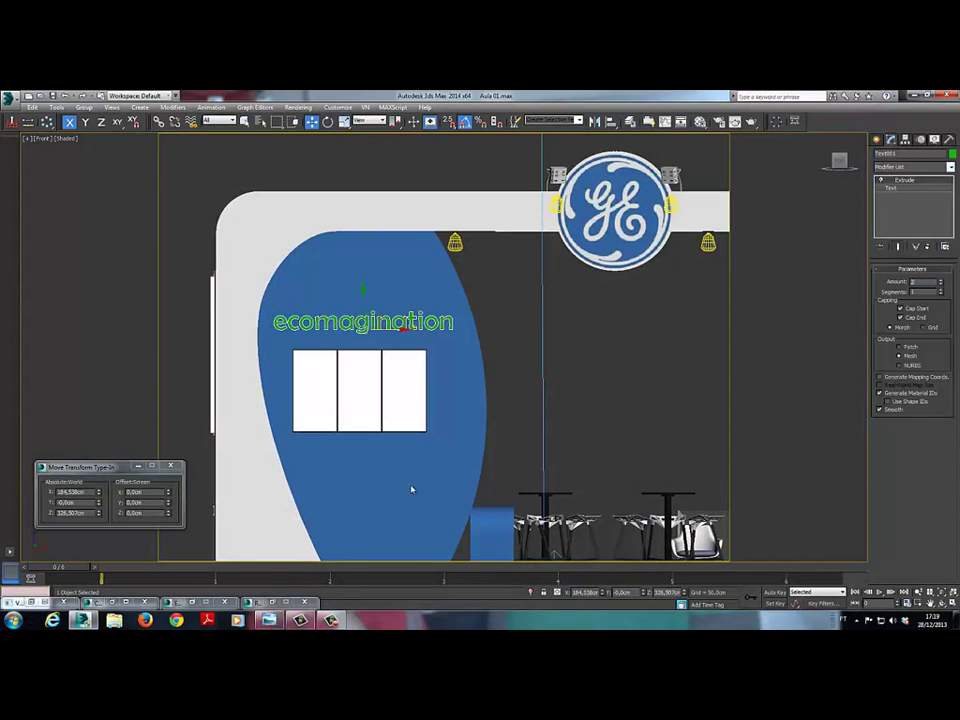
left_click_drag(411, 485, 410, 485)
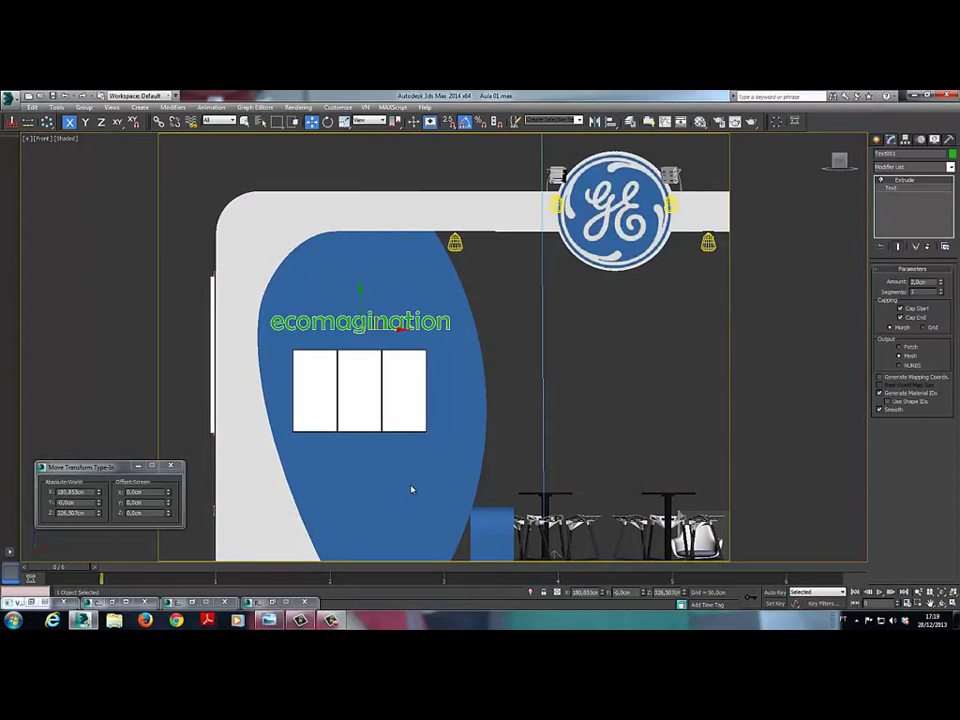
Make the lettering white and, through Edit Mesh, assign a green V-Ray material named verde to its letters "eco".
key("m")
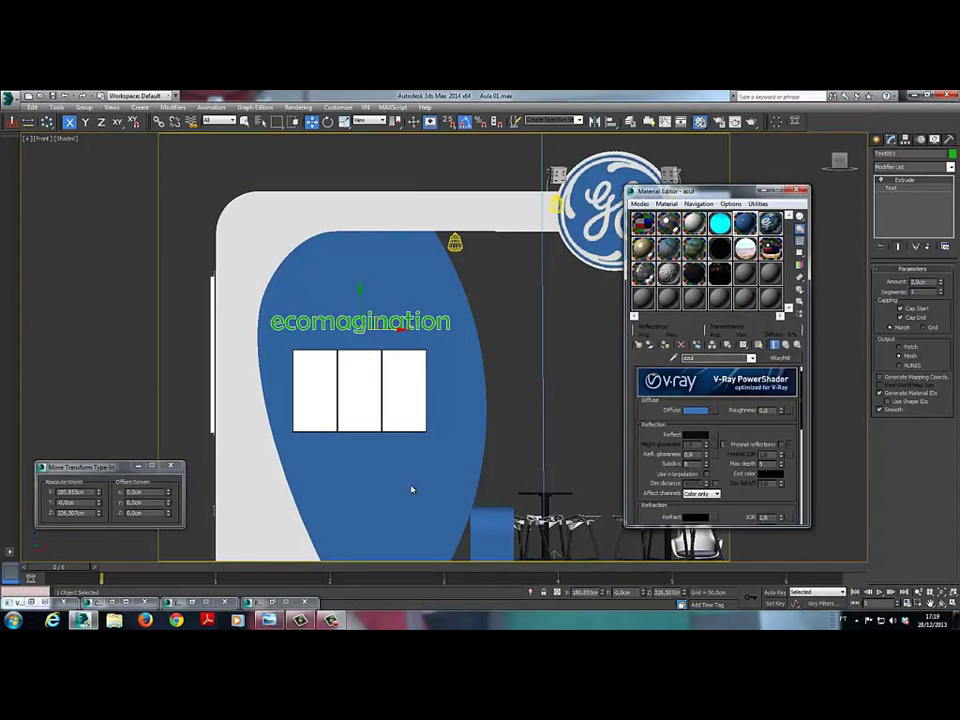
key("alt+Tab")
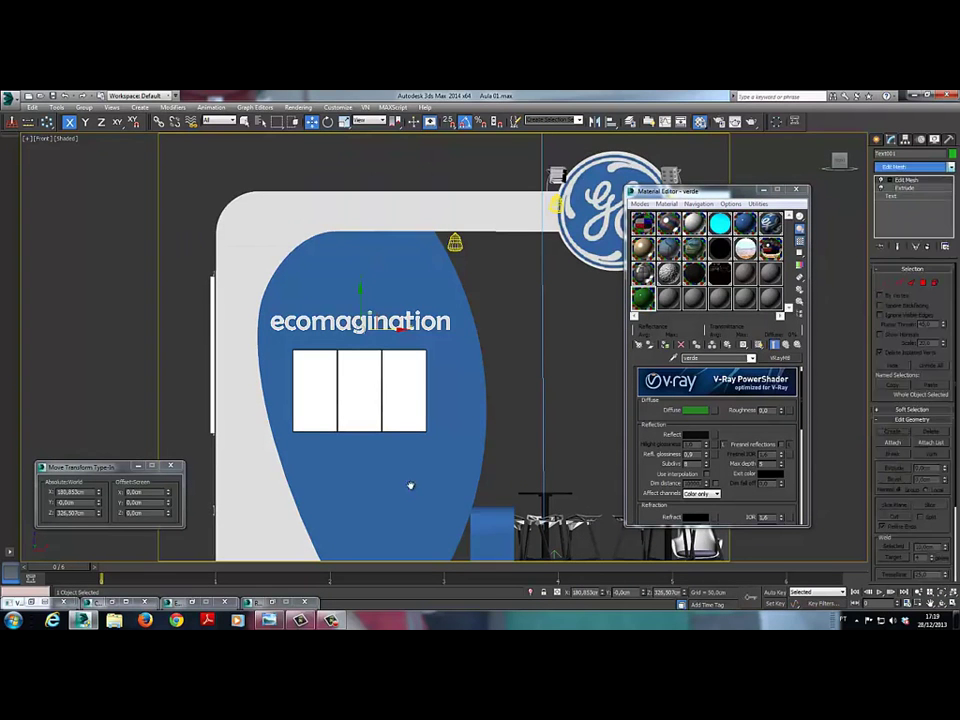
key("5")
left_click(277, 322)
left_click(287, 322, "ctrl")
left_click(301, 322, "ctrl")
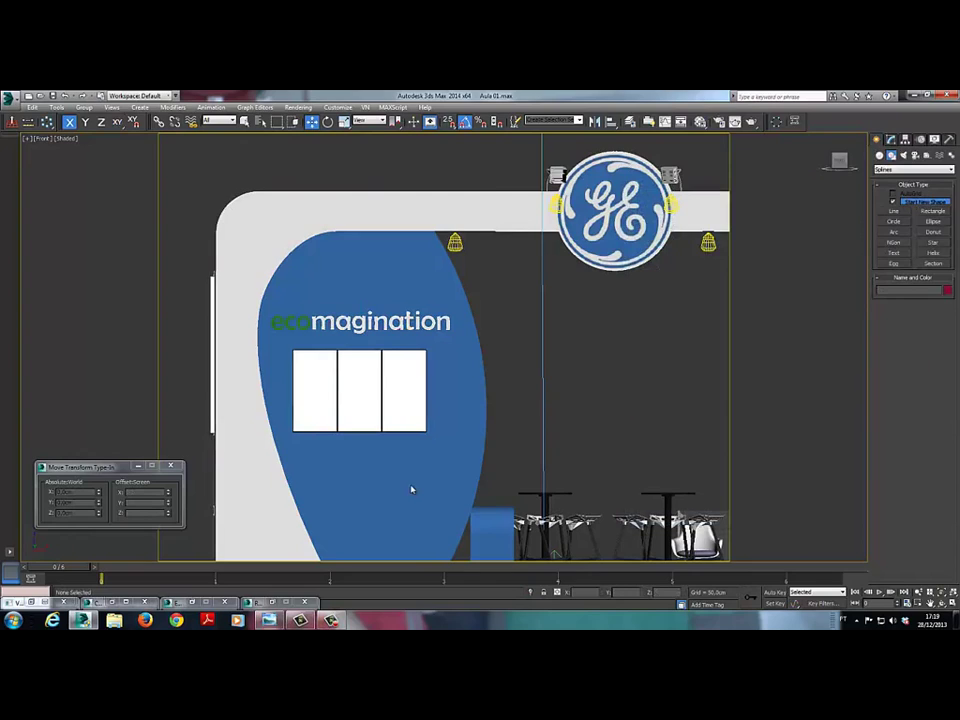
Compare the coloured lettering with the elevation image and lighten the verde material's diffuse green.
key("alt+Tab")
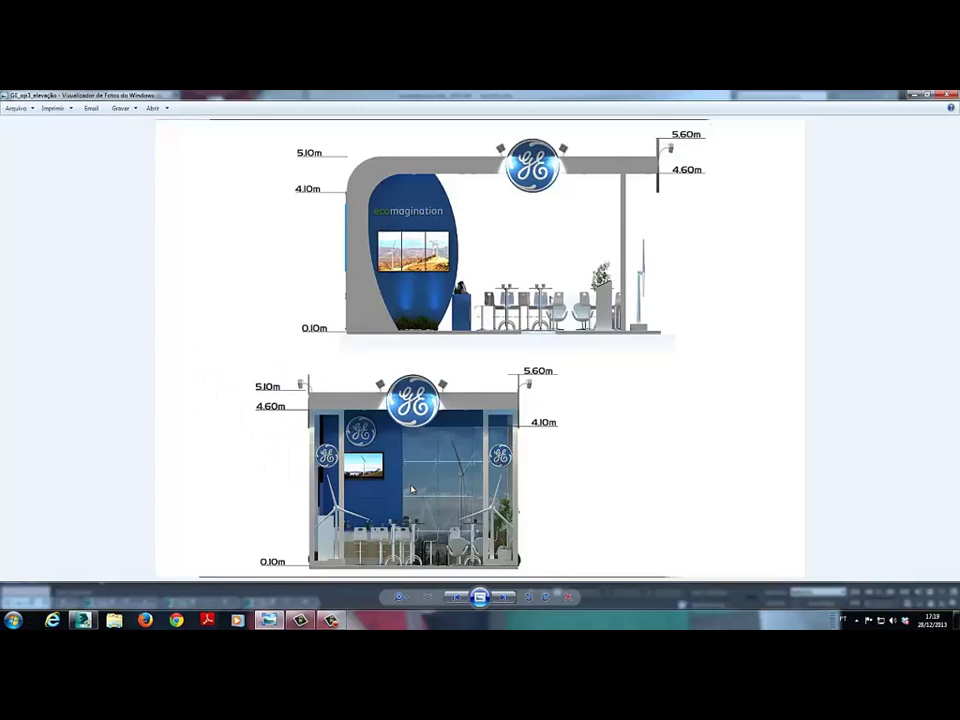
key("alt+Tab")
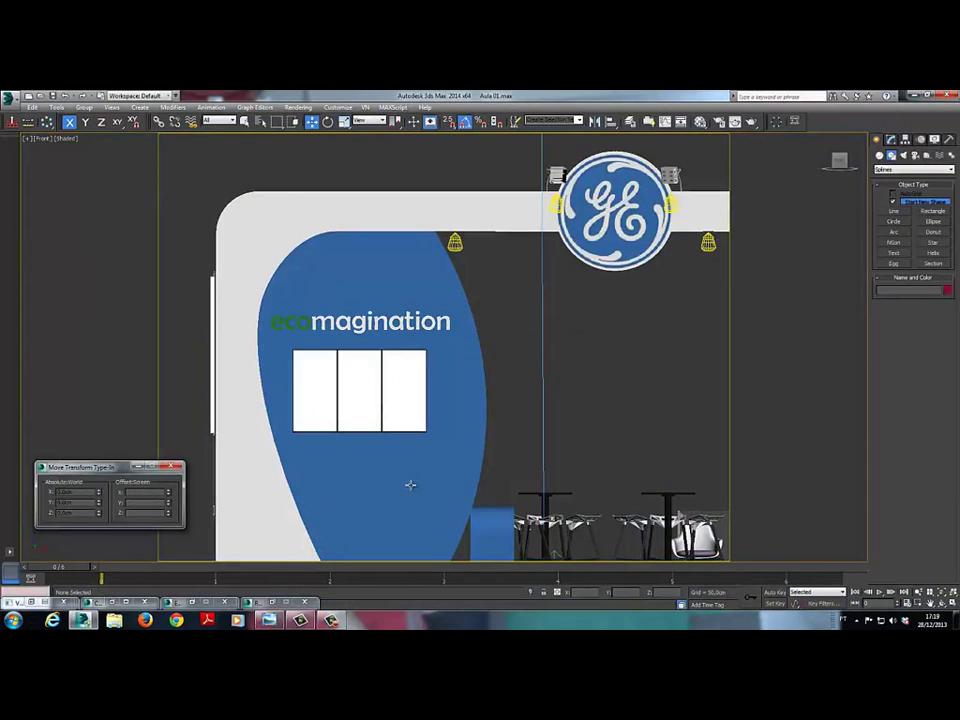
key("m")
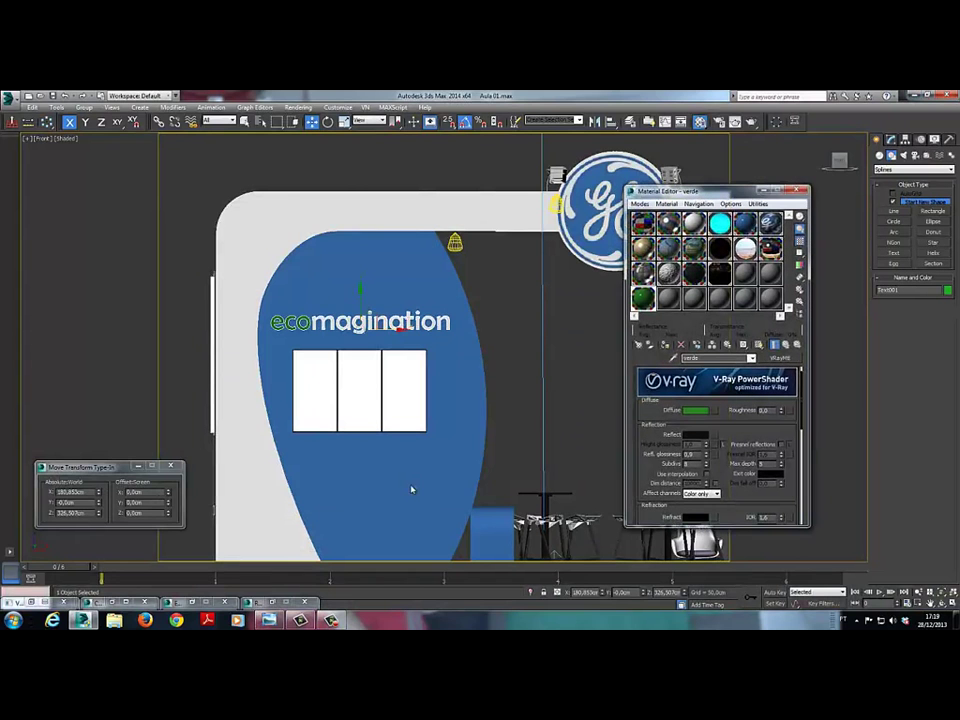
left_click(695, 410)
left_click_drag(226, 195, 223, 183)
left_click(367, 237)
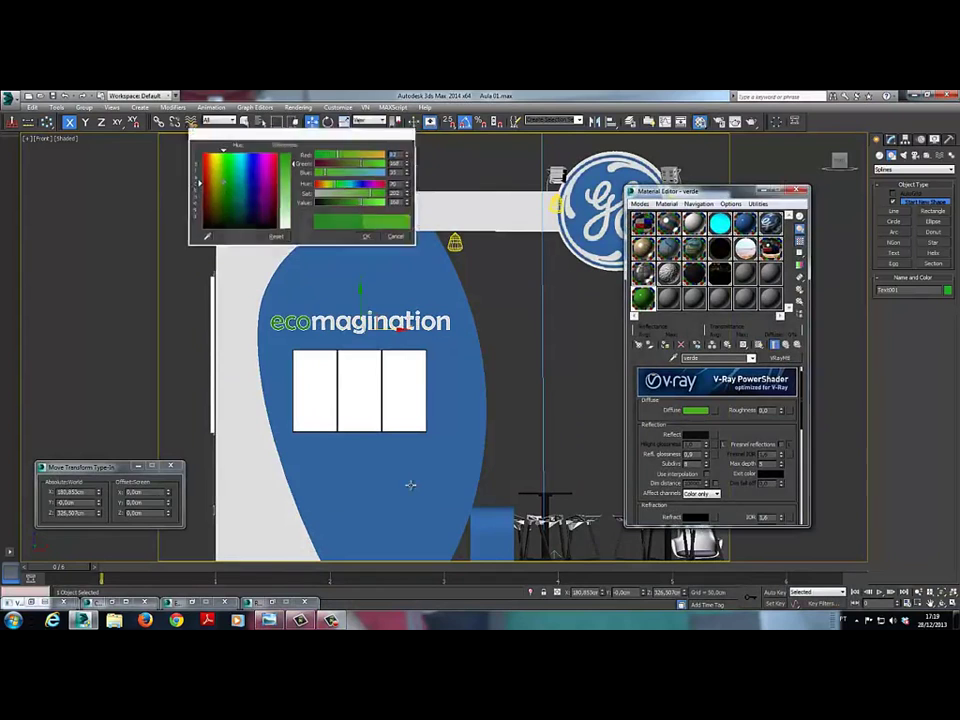
Move the lettering along Y to about 25.2 cm against the recessed wall, working in a wireframe top view.
key("t")
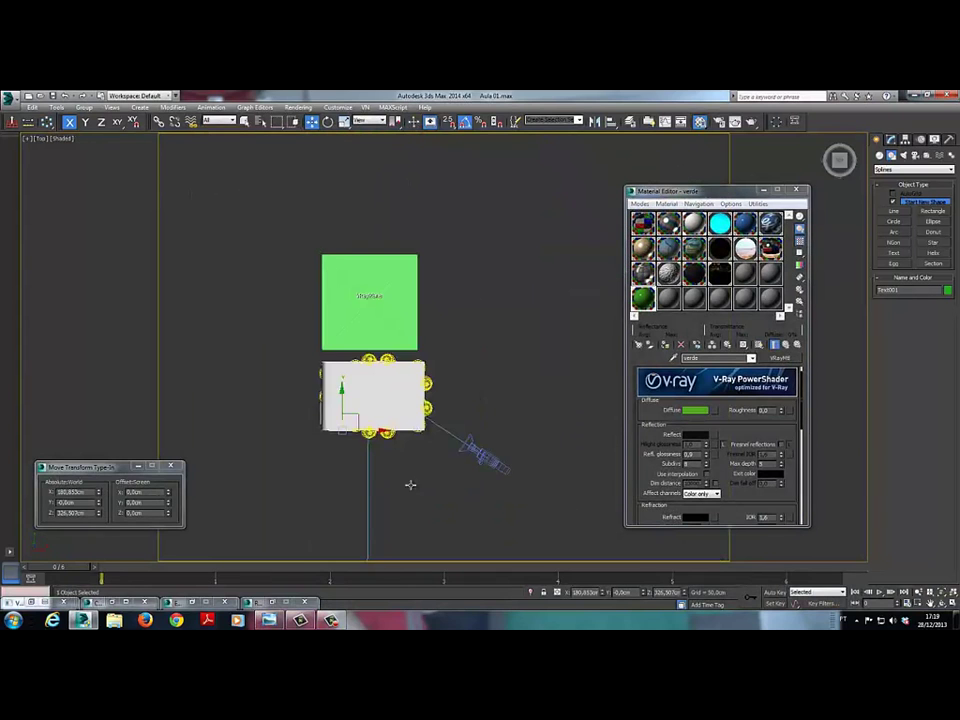
scroll(410, 485, "up", 8)
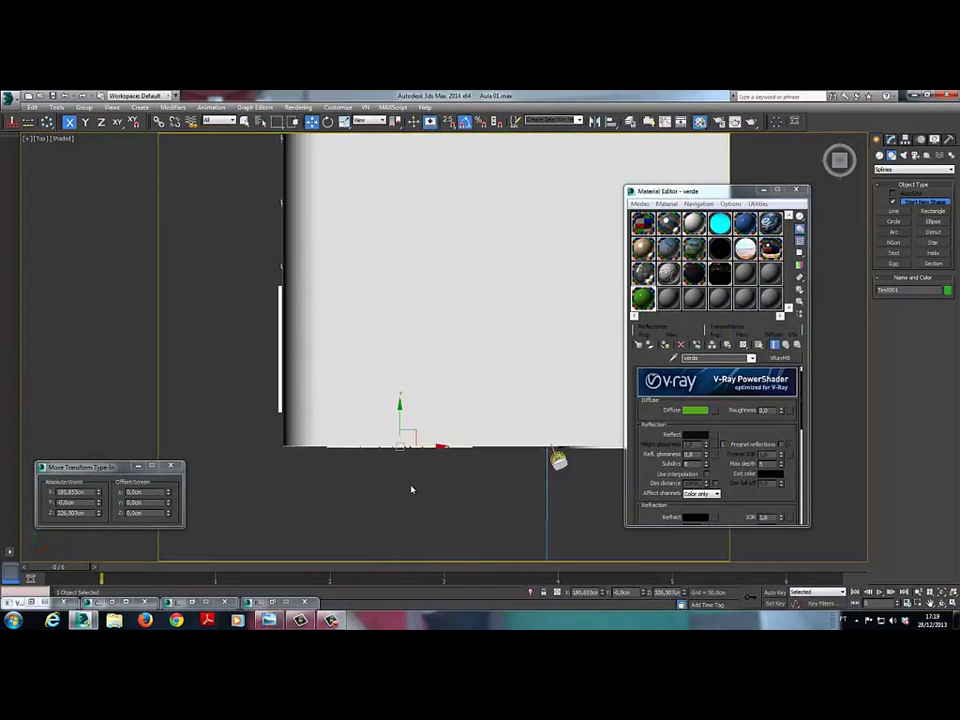
left_click(63, 139)
left_click(96, 219)
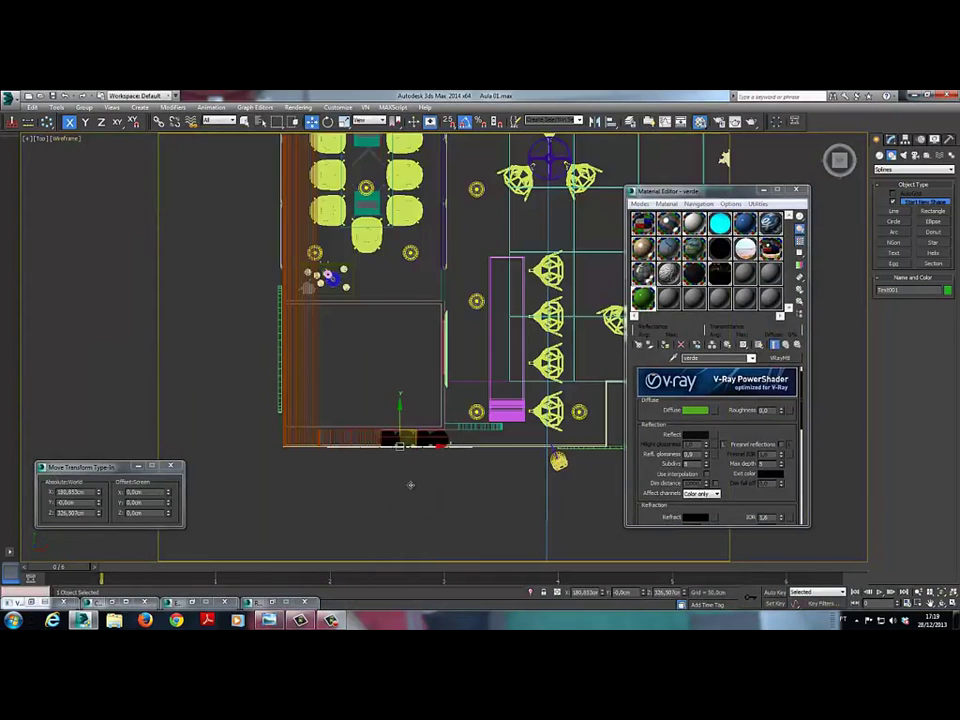
mouse_move(400, 420)
left_mouse_down()
mouse_move(400, 407)
mouse_move(401, 436)
mouse_move(401, 427)
left_mouse_up()
scroll(400, 408, "up", 5)
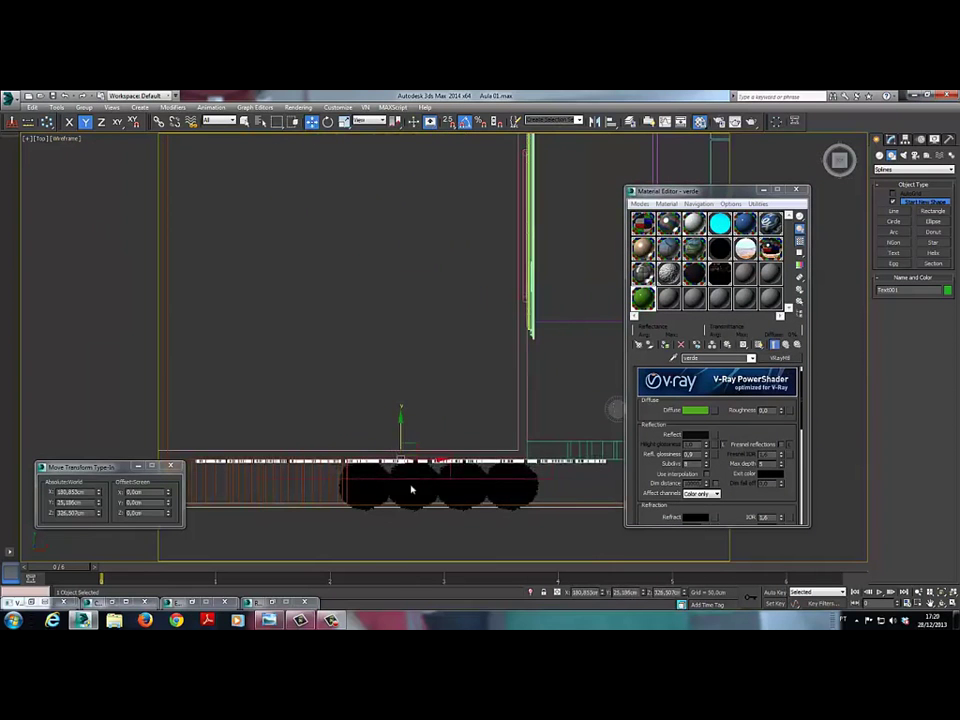
Set the render output width to 1200 and render the stand from the camera view.
key("c")
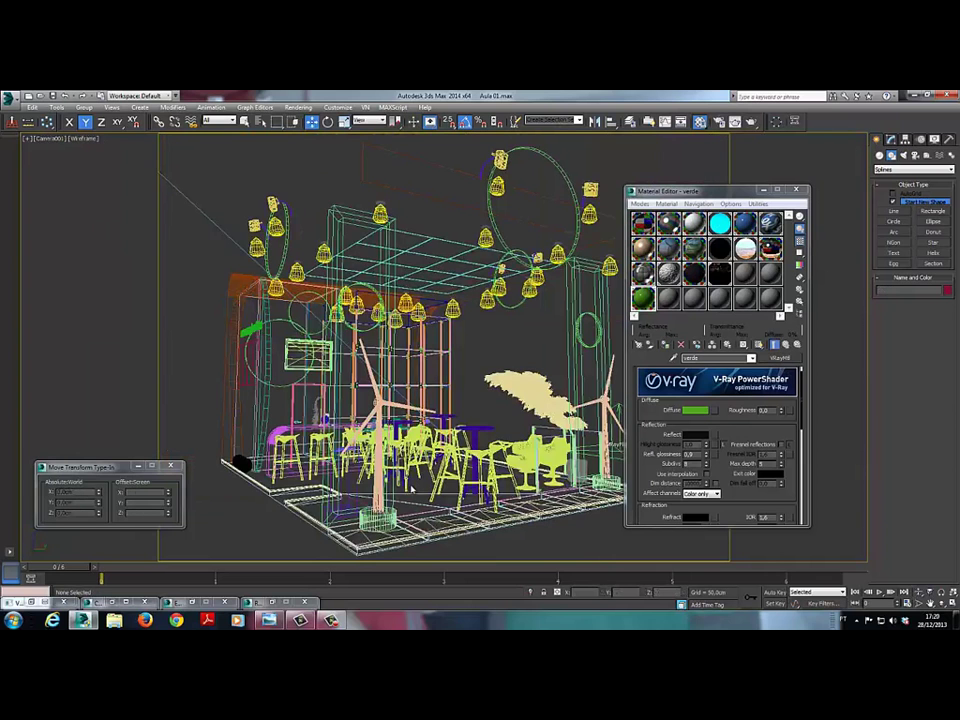
key("m")
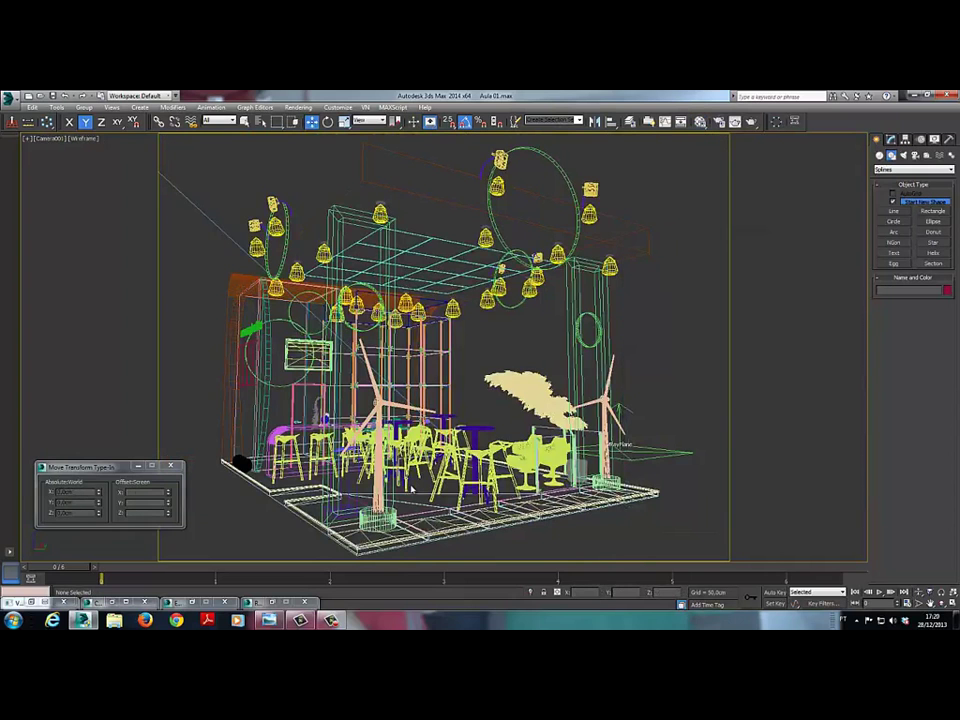
key("F10")
scroll(410, 485, "down", 5)
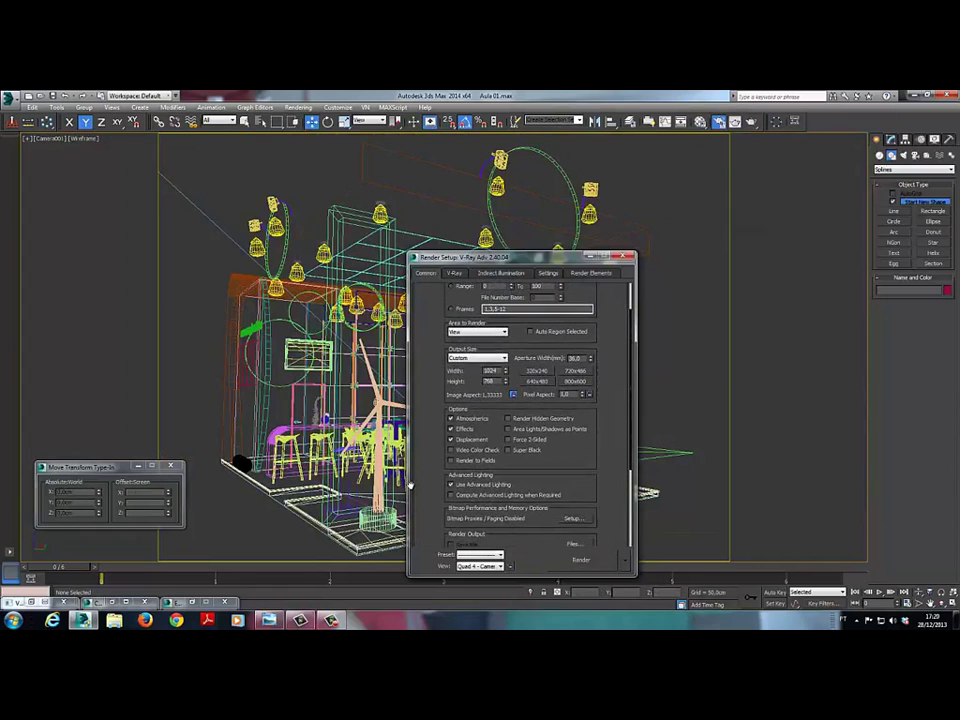
key("Tab")
type("1200")
key("Tab")
scroll(410, 488, "down", 3)
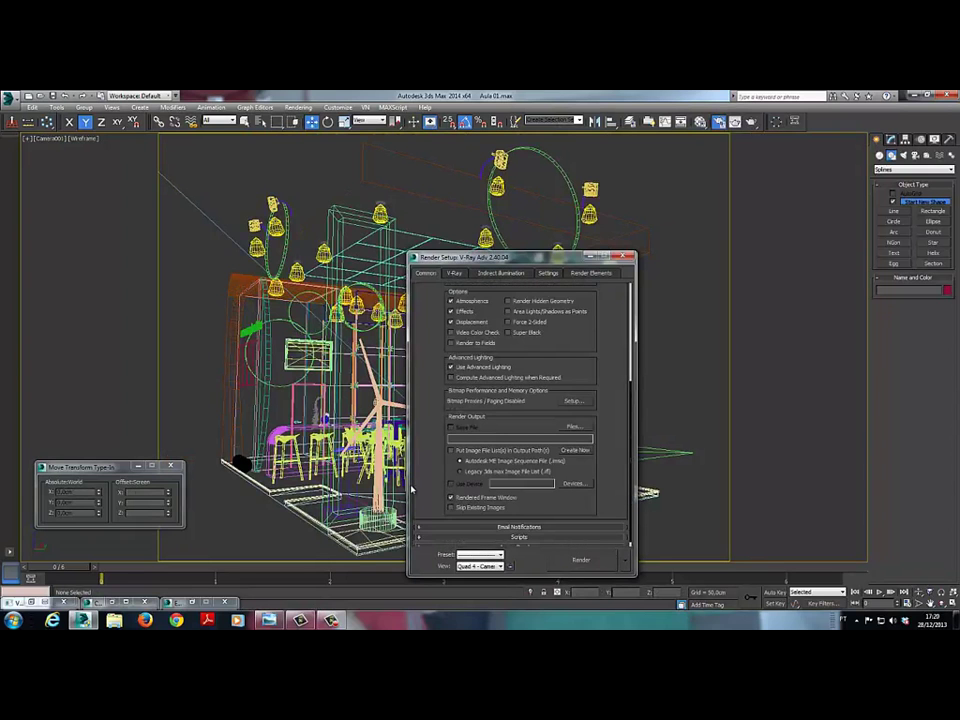
key("shift+q")
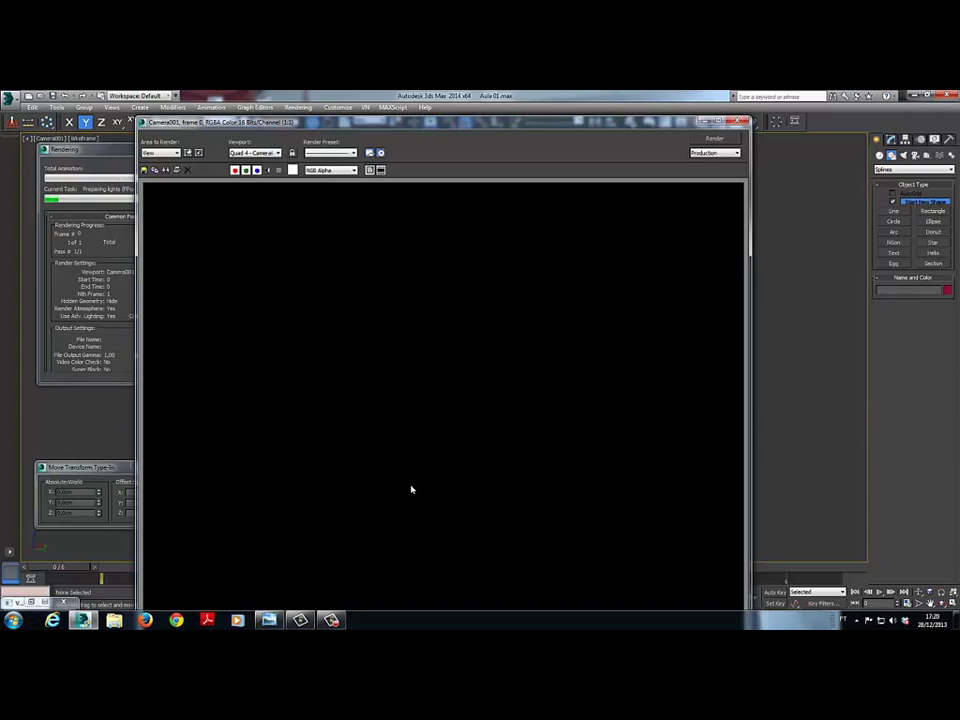
Examine the GE stand's elevation and finished perspective reference images for comparison with the render in progress.
key("alt+Tab")
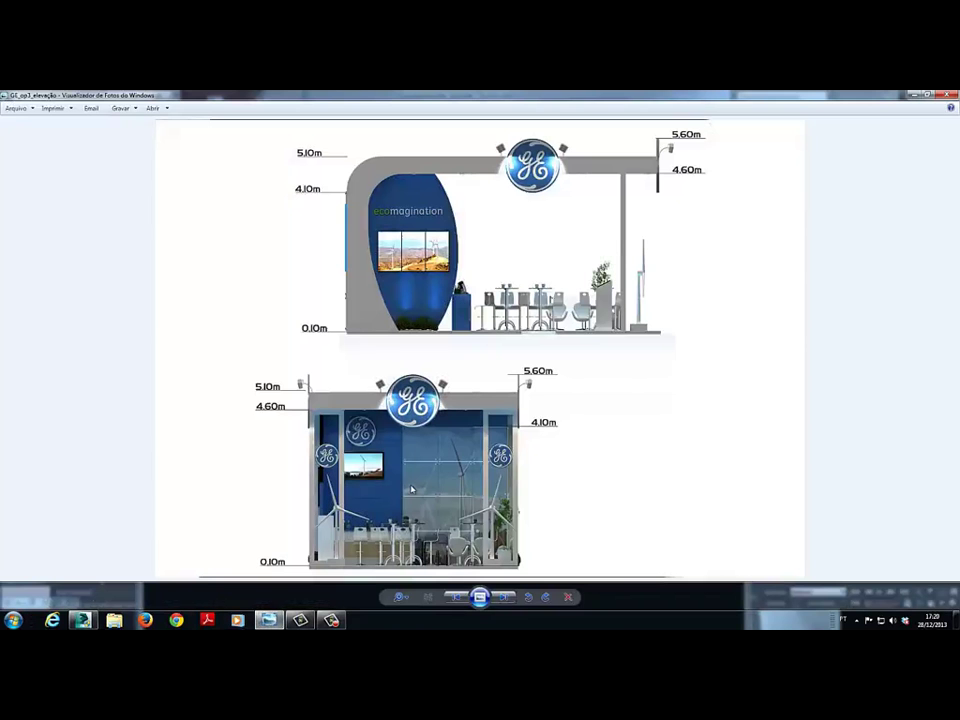
key("Left")
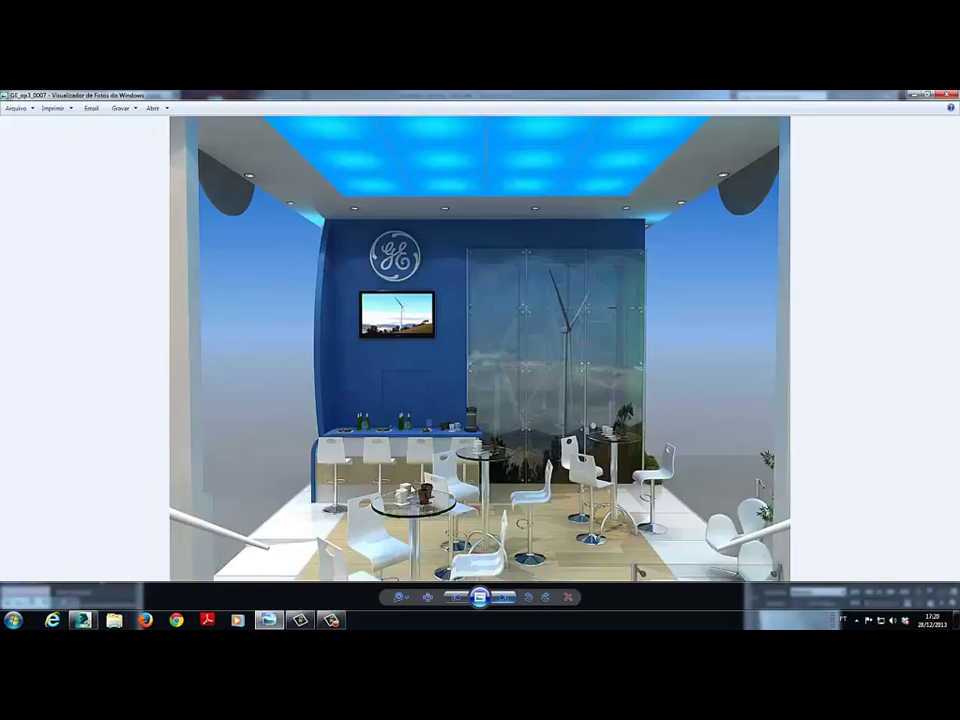
key("Right")
key("Right")
key("Right")
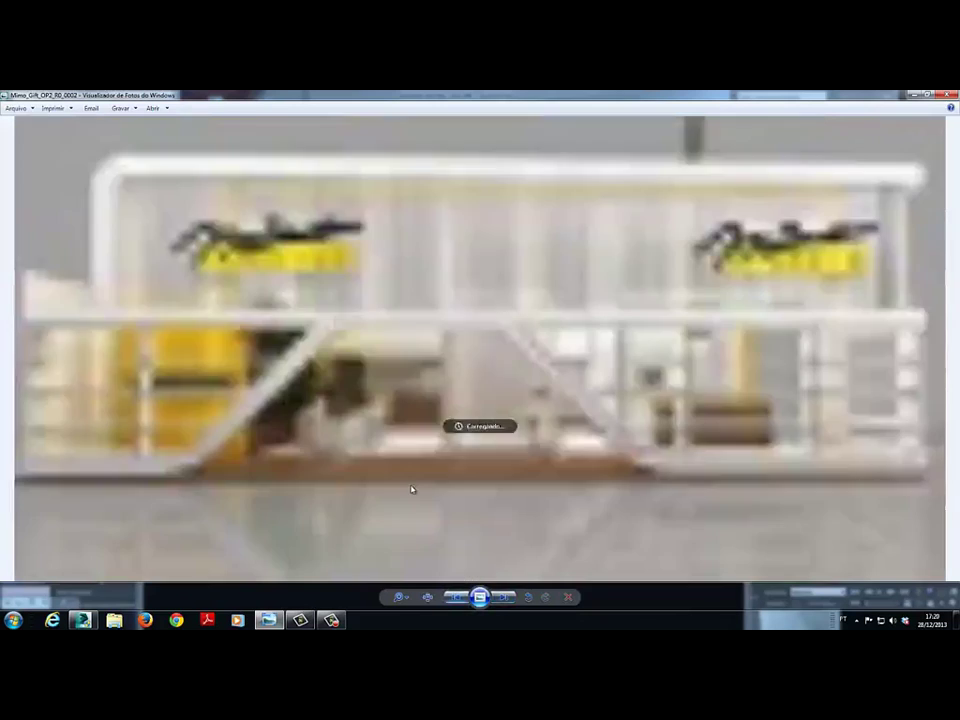
key("Right")
key("Right")
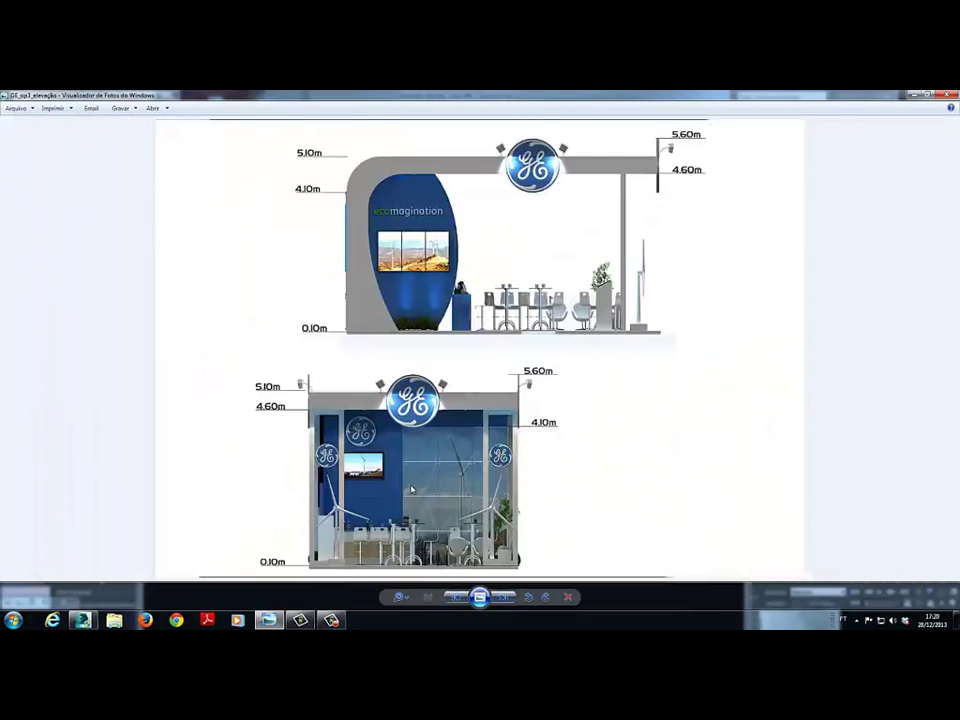
key("Left")
key("Left")
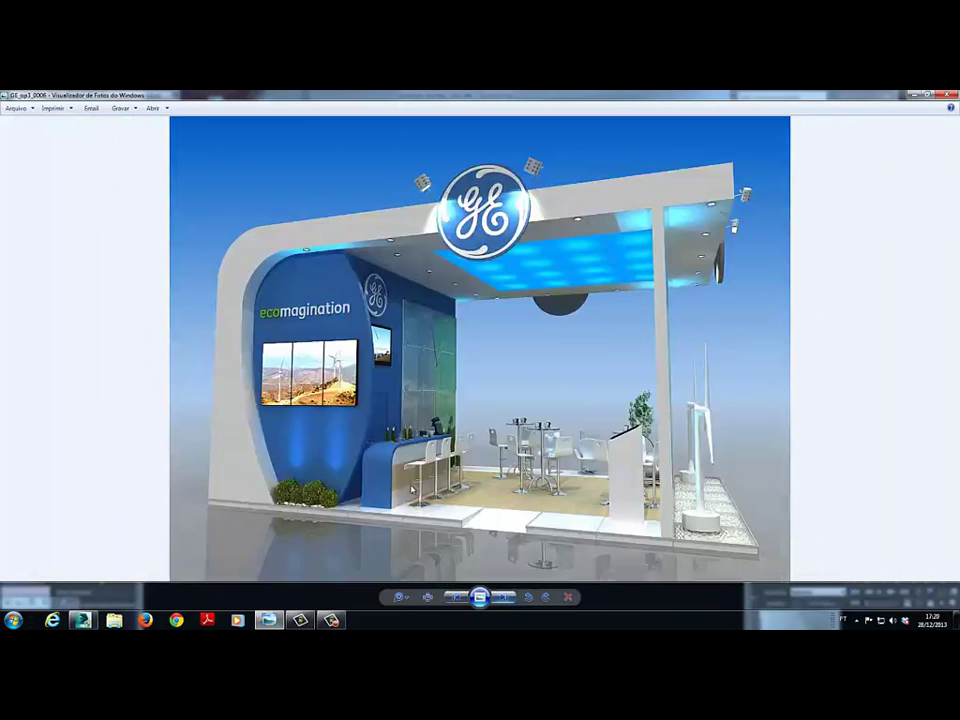
key("Left")
key("Left")
key("Left")
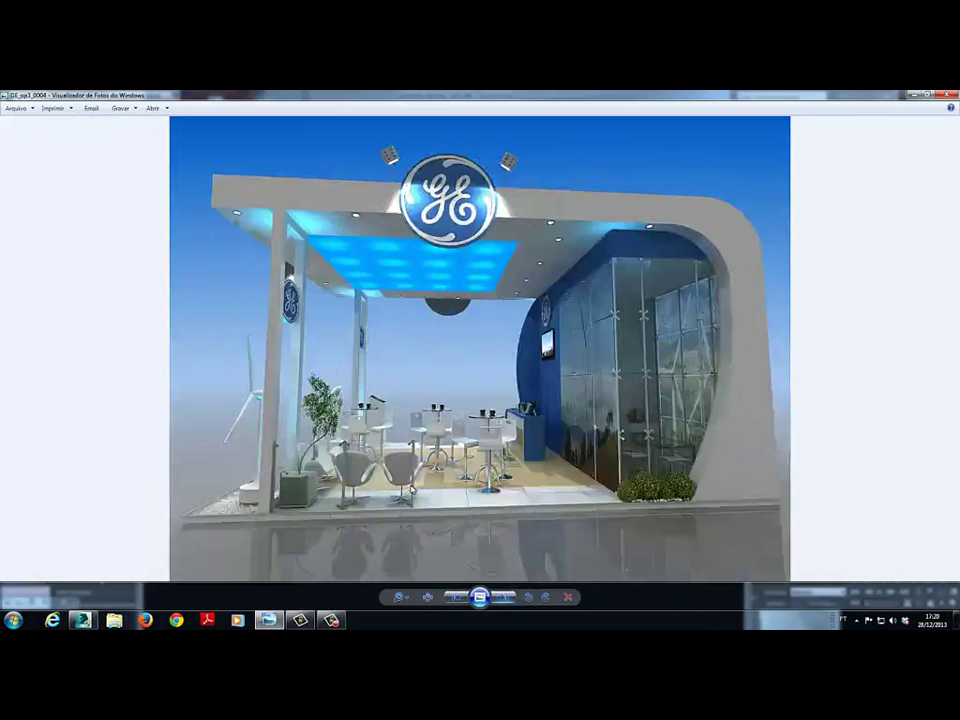
key("Left")
key("Left")
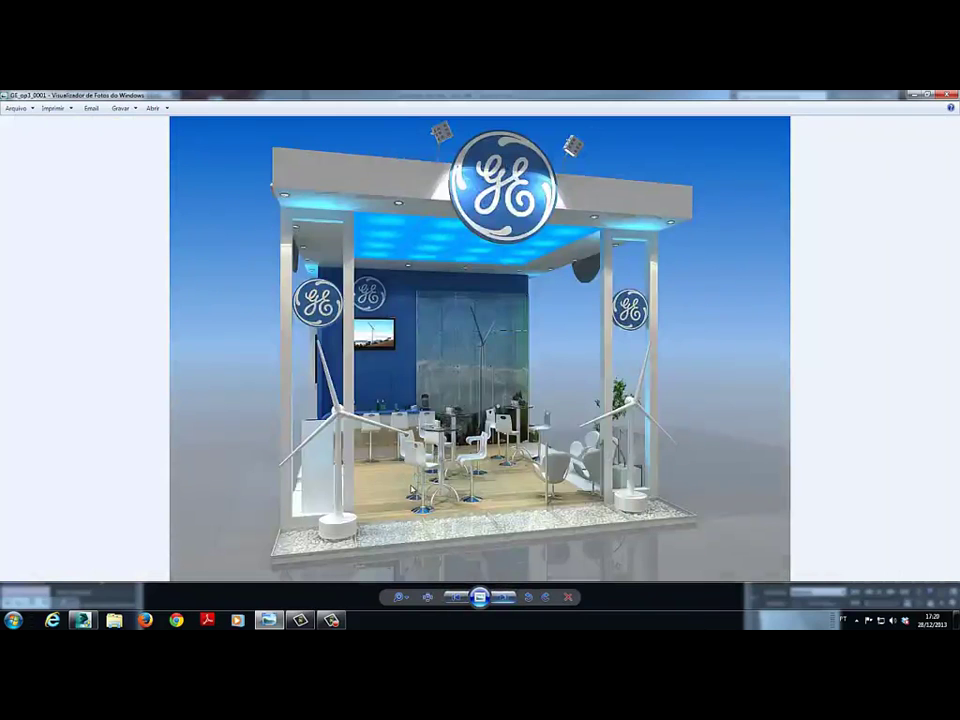
key("Left")
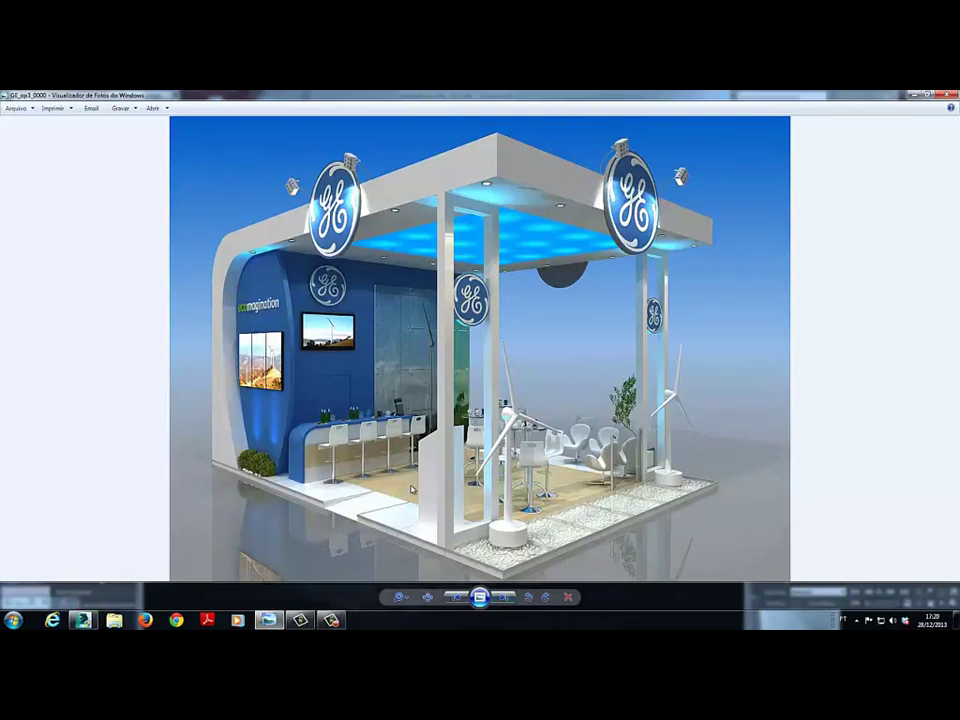
key("alt+Tab")
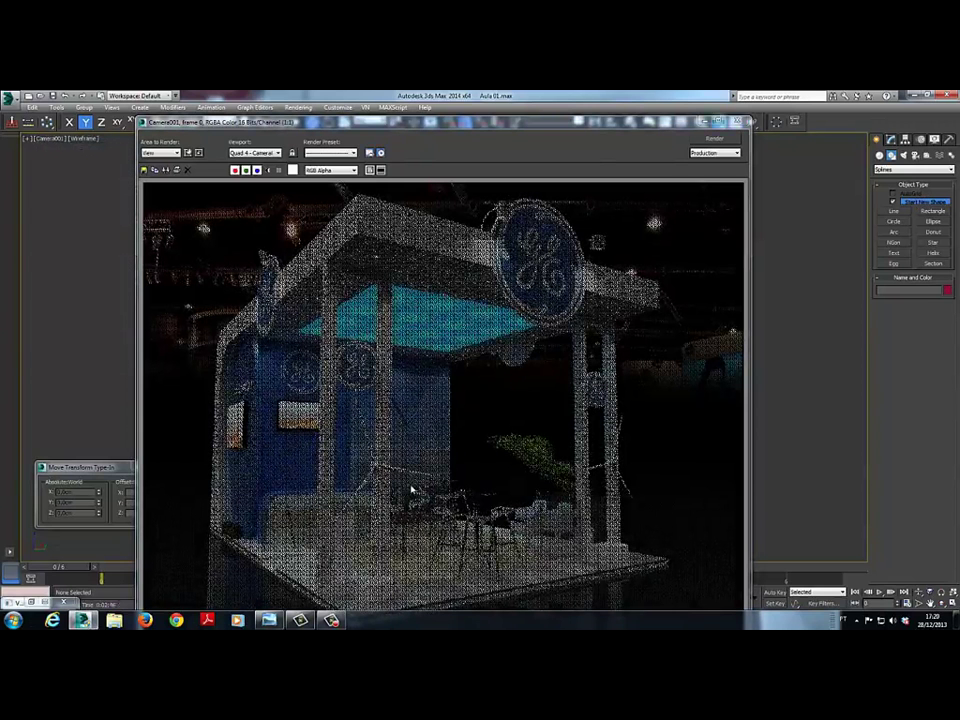
Set the GI multiplier of the ground VRayPlane to 2 in its V-Ray object properties and render the camera view again.
key("F10")
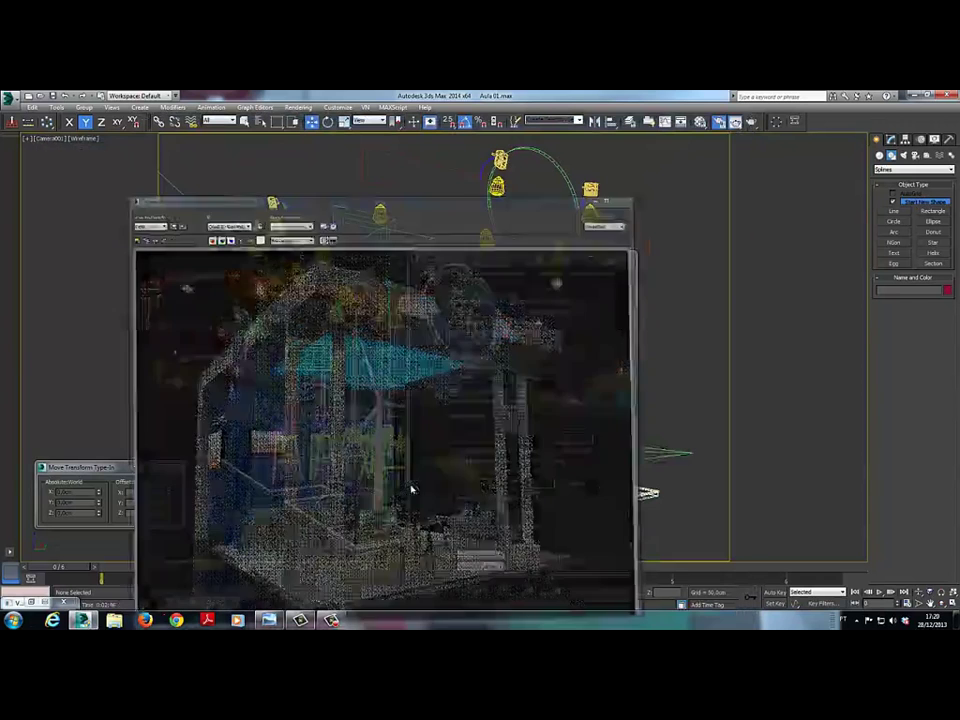
key("F10")
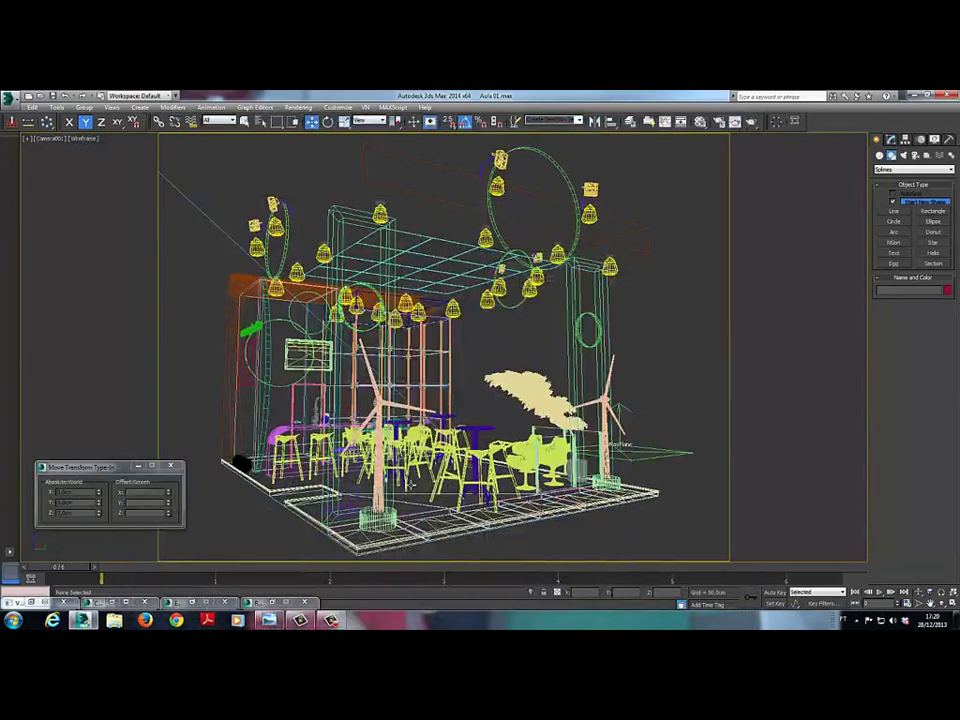
left_click(410, 485)
right_click(622, 449)
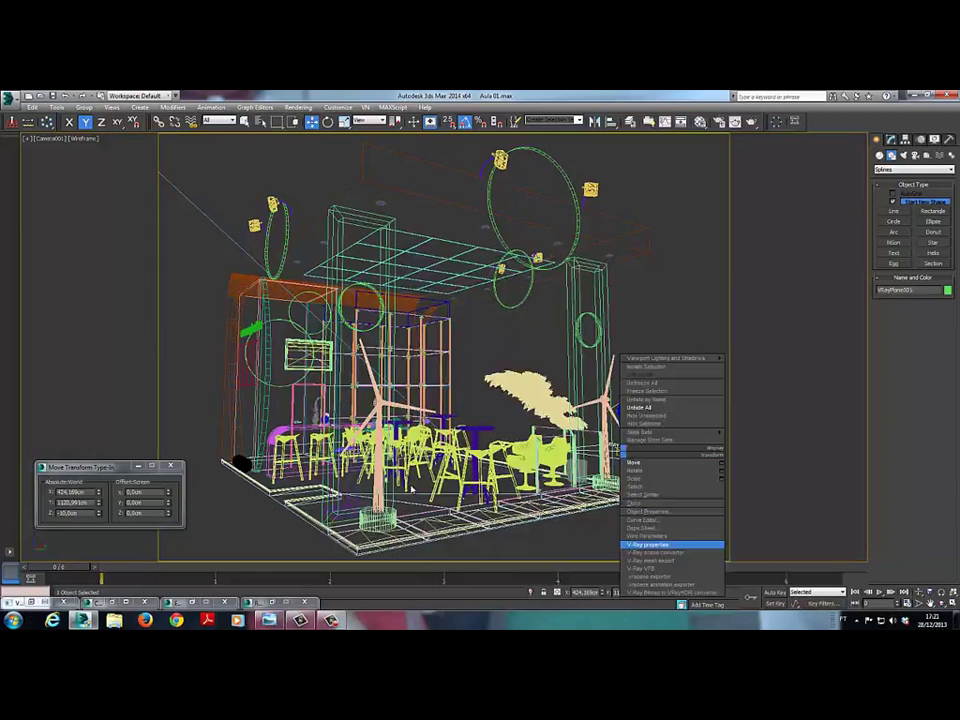
left_click(660, 544)
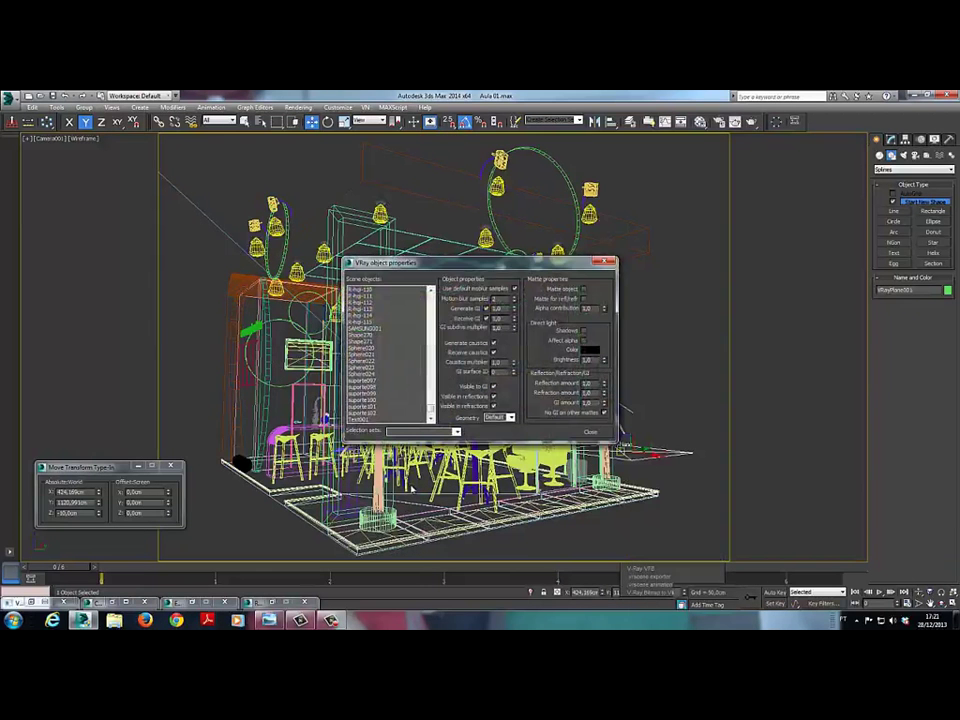
double_click(497, 309)
type("2")
key("Return")
type("2")
key("Return")
key("Escape")
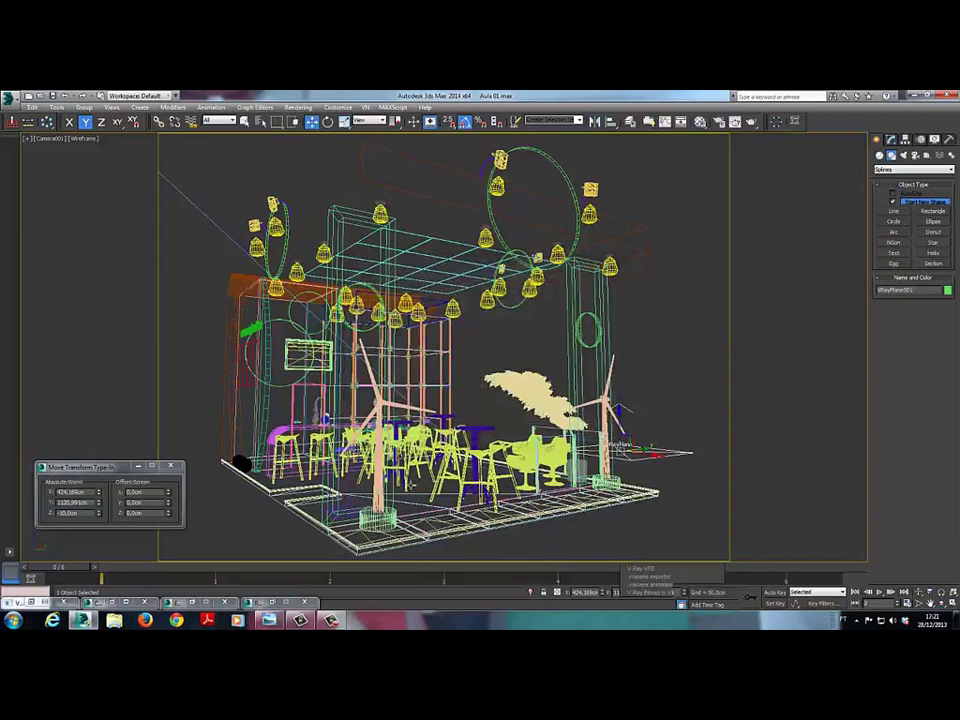
left_click(411, 487)
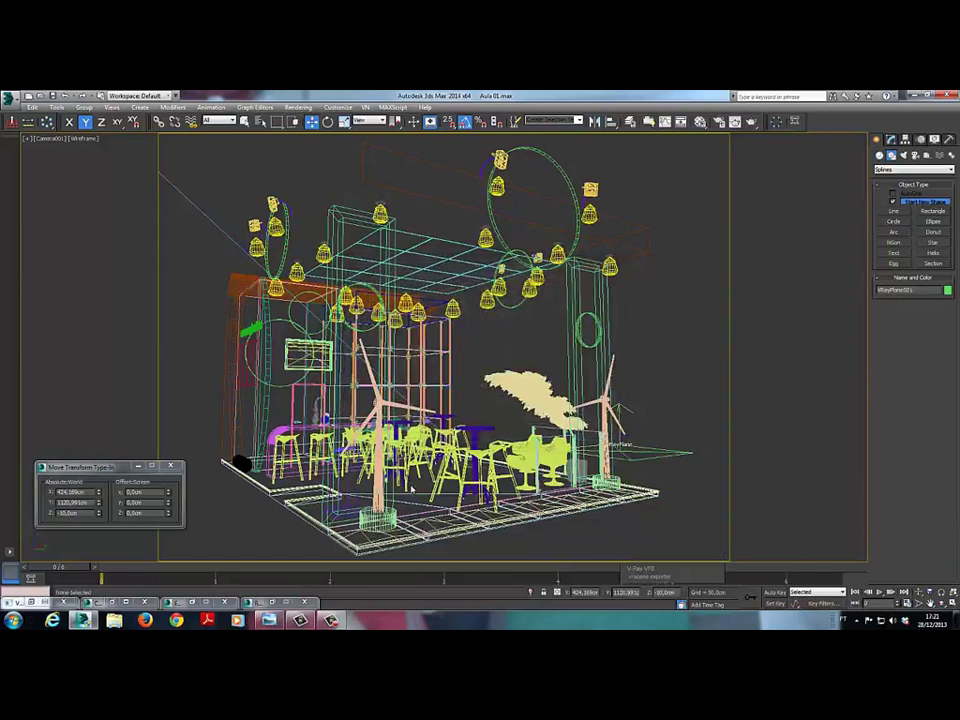
key("shift+q")
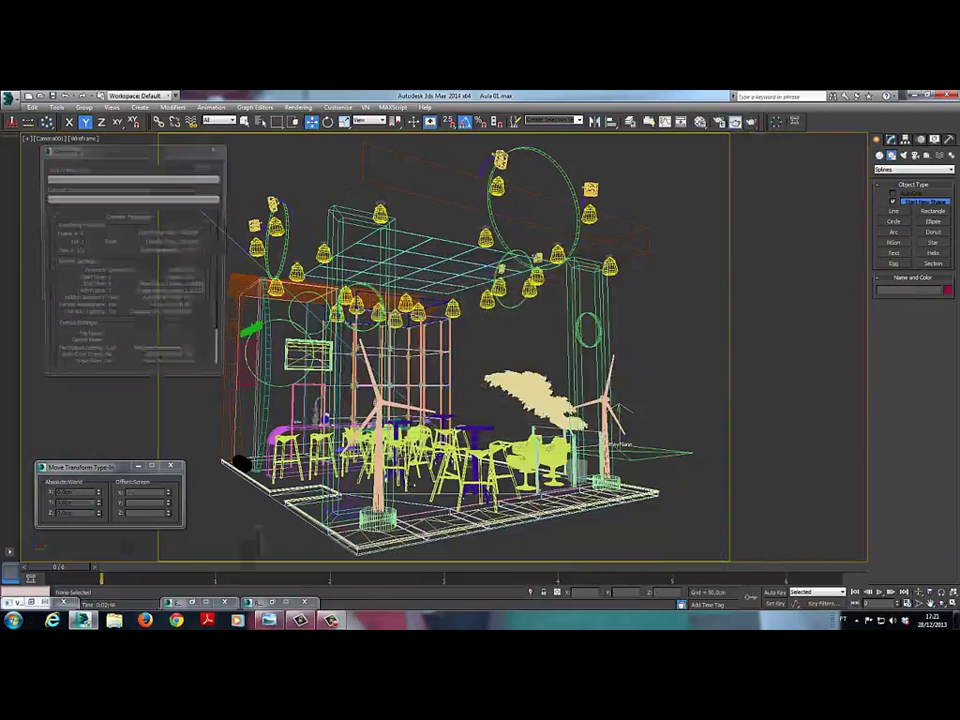